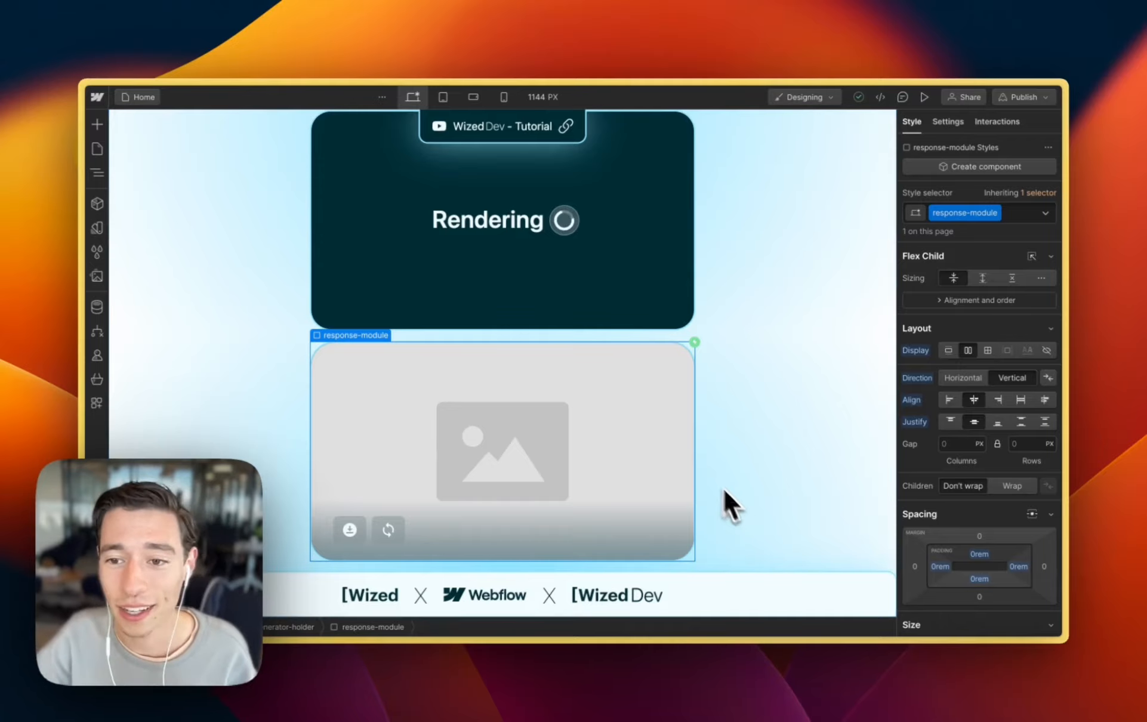
Step: Inspect the attribute settings of the download and restart buttons overlaid on the response image
{"action": "left_click", "coordinate": [625, 426]}
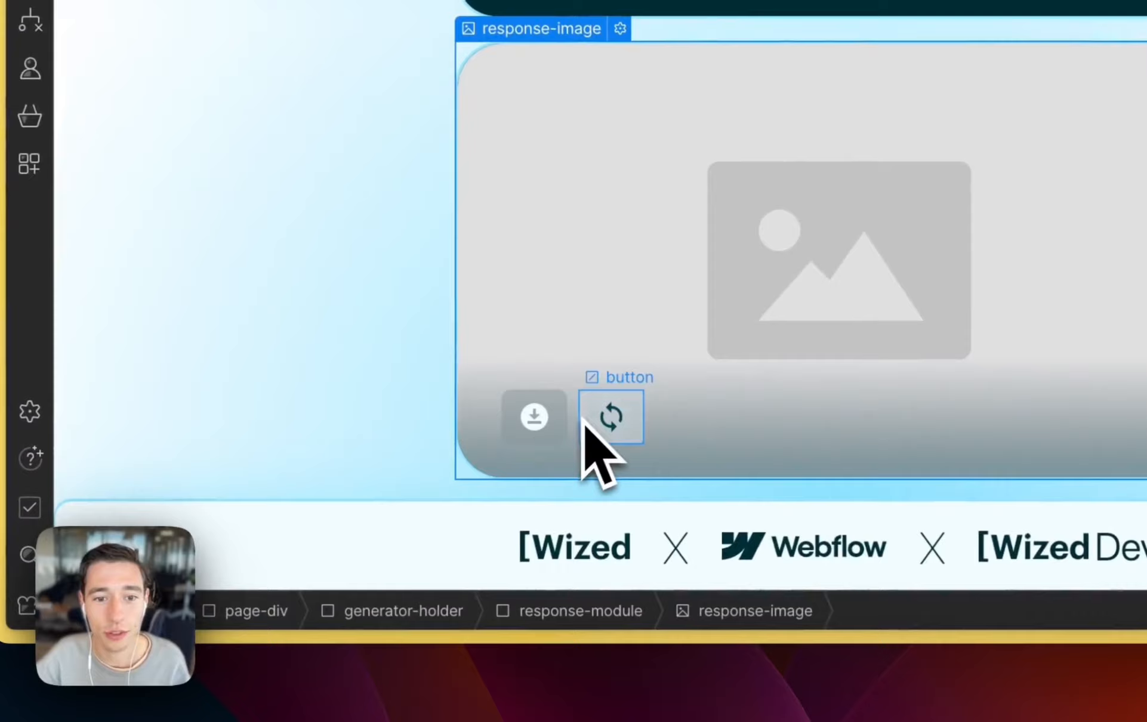
{"action": "left_click", "coordinate": [585, 421]}
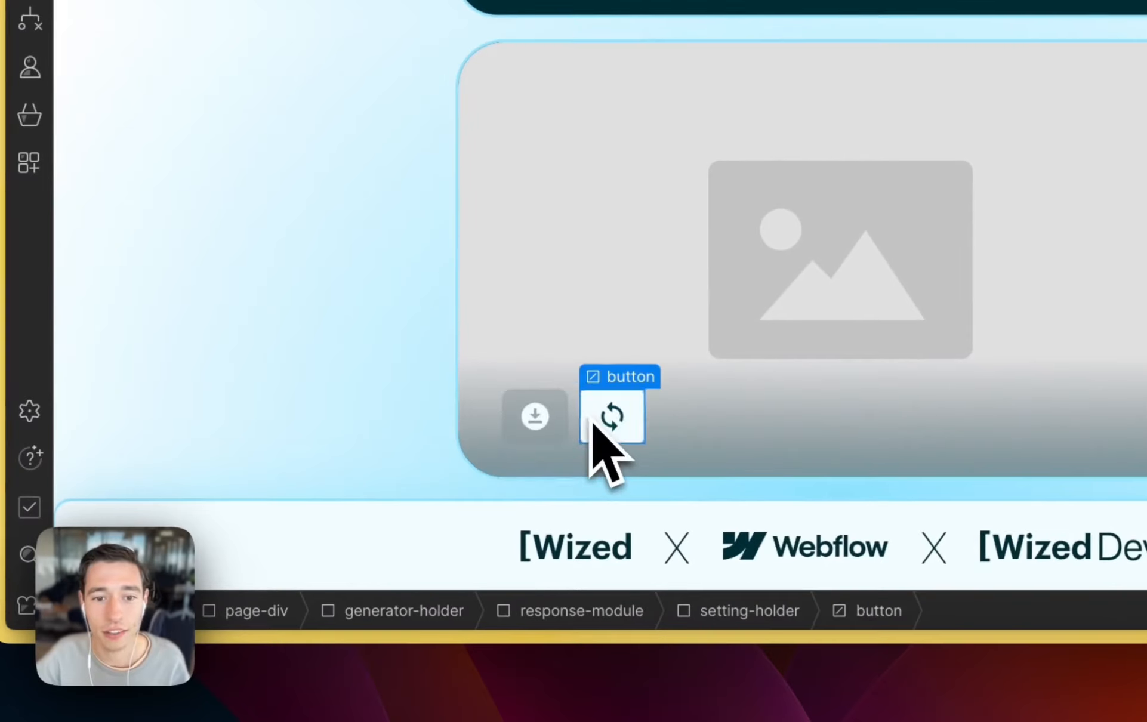
{"action": "left_click", "coordinate": [549, 425]}
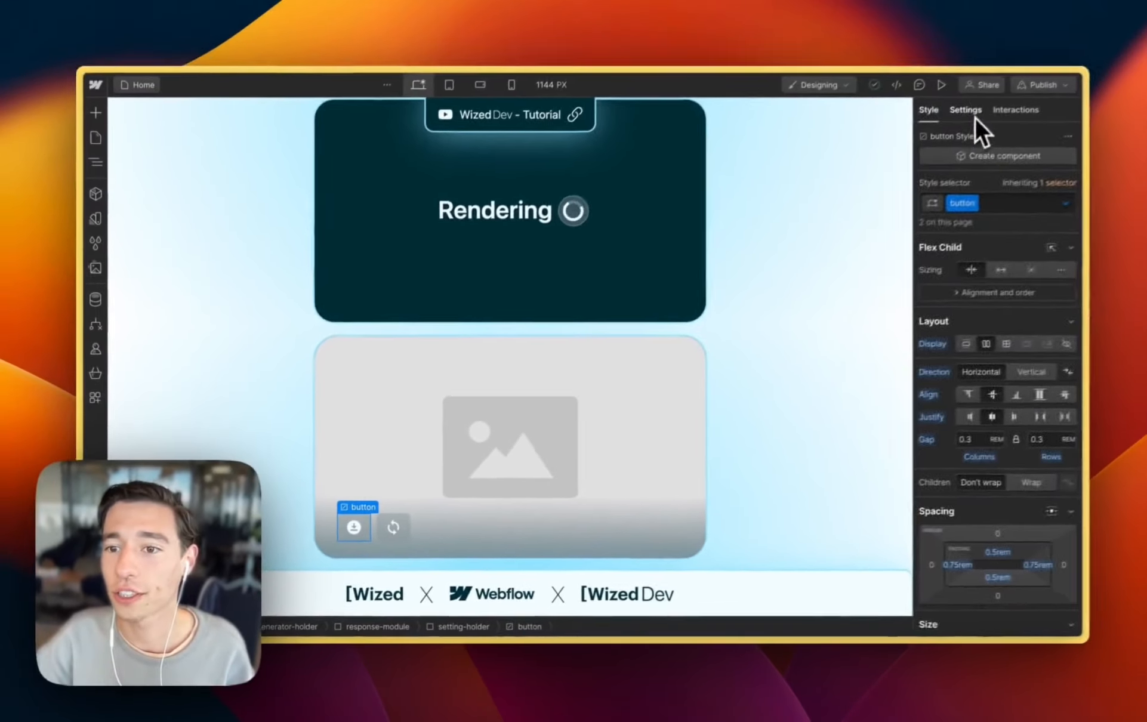
{"action": "left_click", "coordinate": [1097, 21]}
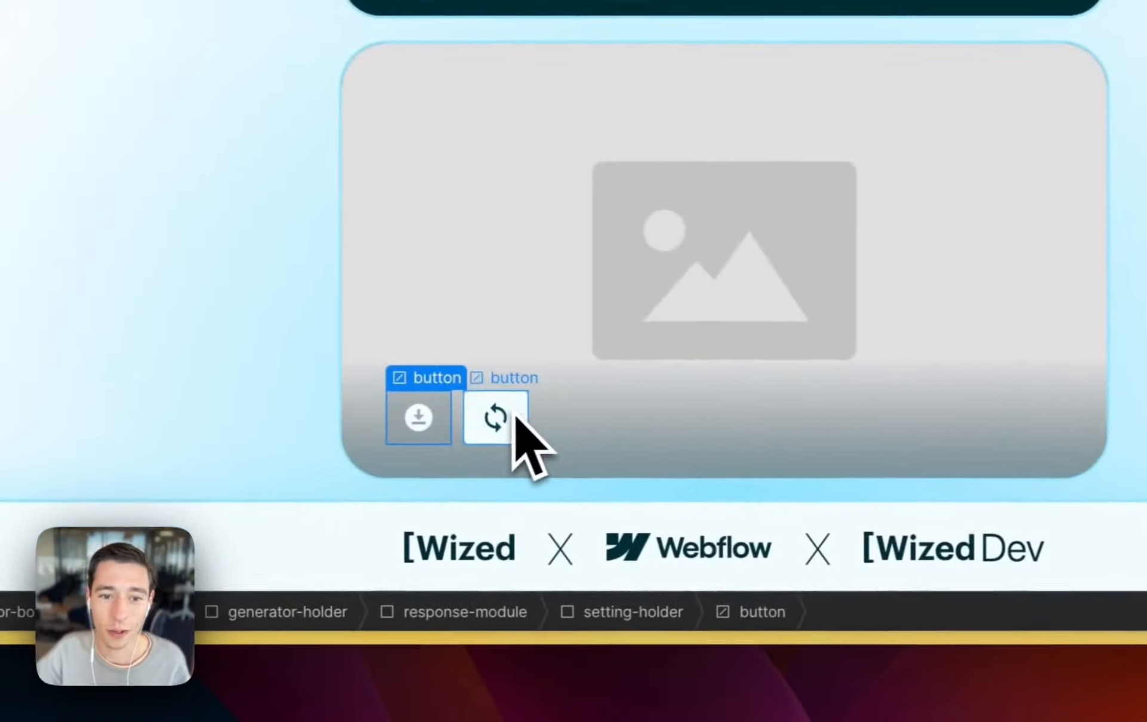
{"action": "left_click", "coordinate": [52, 498]}
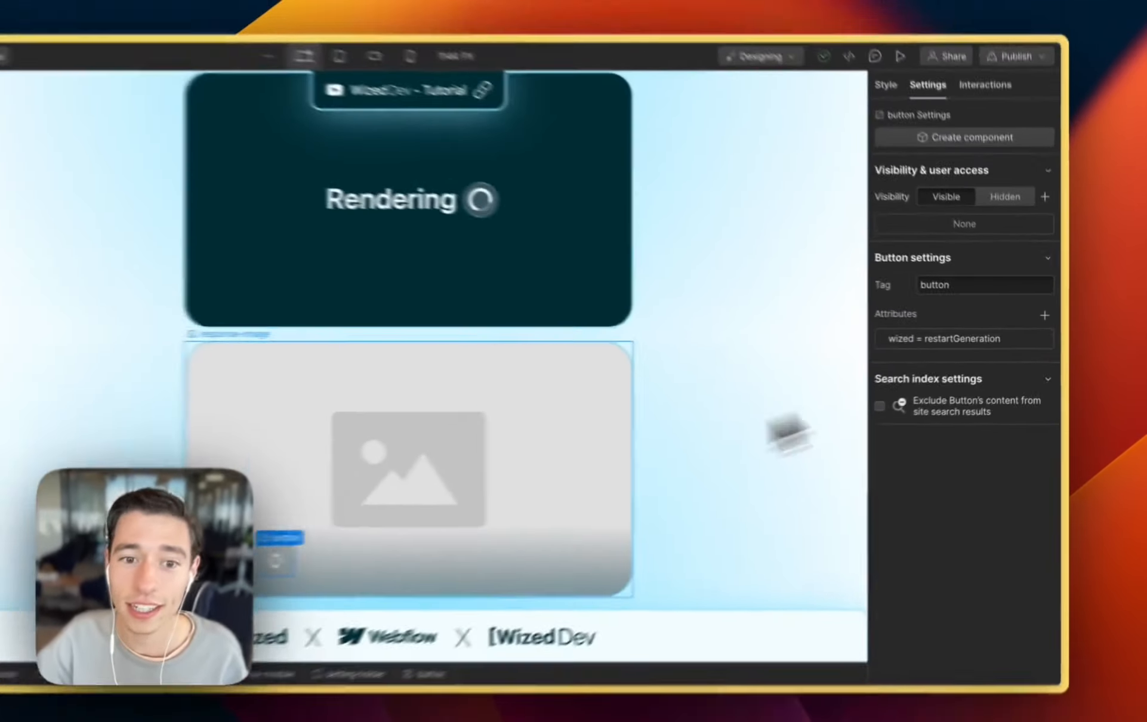
Step: Inspect the tag and the wized attribute name and value of the gif element in the Rendering card
{"action": "scroll", "coordinate": [611, 467], "scroll_direction": "up", "scroll_amount": 3}
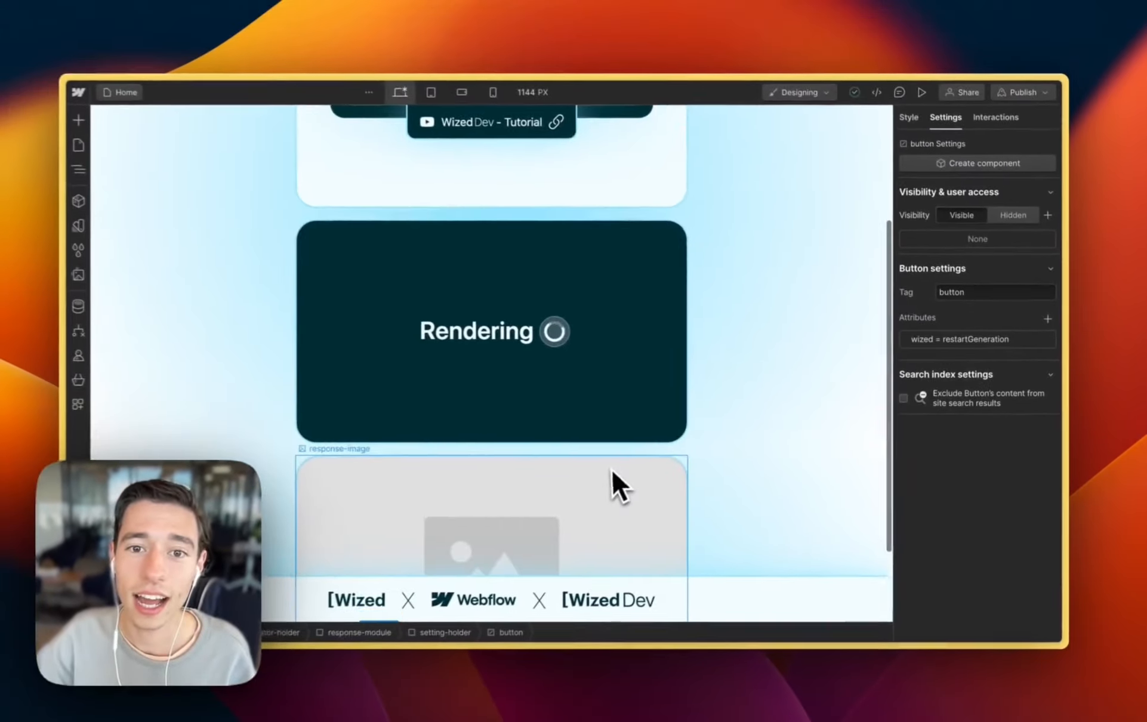
{"action": "scroll", "coordinate": [465, 370], "scroll_direction": "up", "scroll_amount": 2}
{"action": "left_click", "coordinate": [458, 368]}
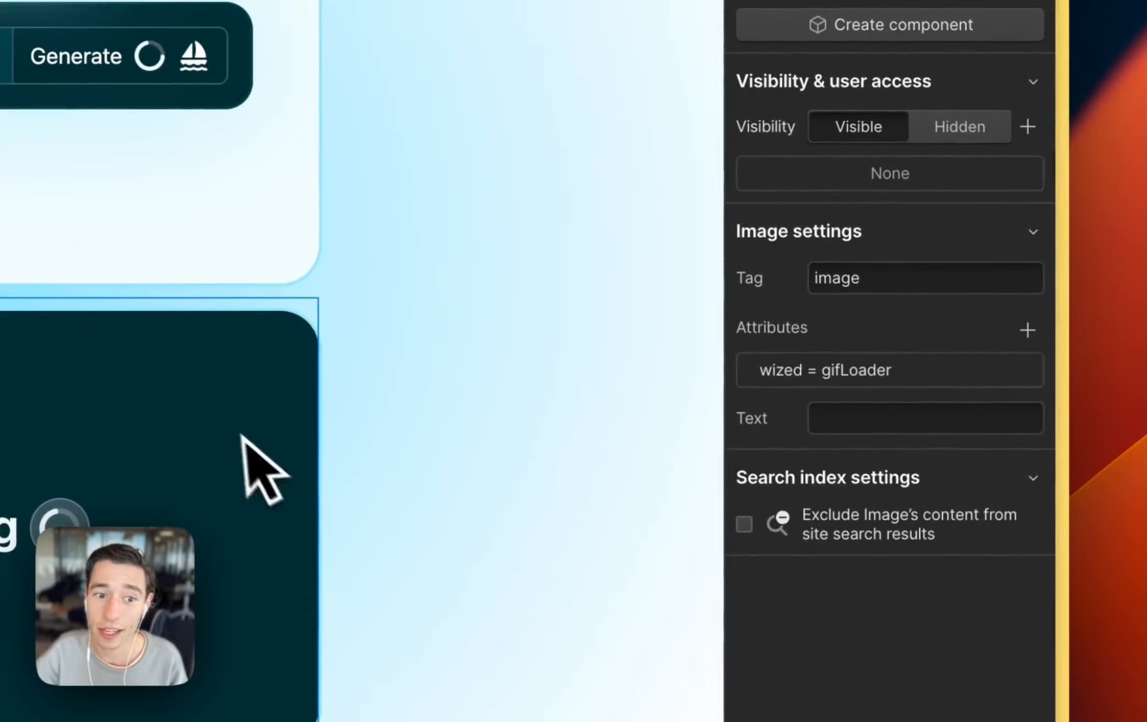
{"action": "double_click", "coordinate": [845, 289]}
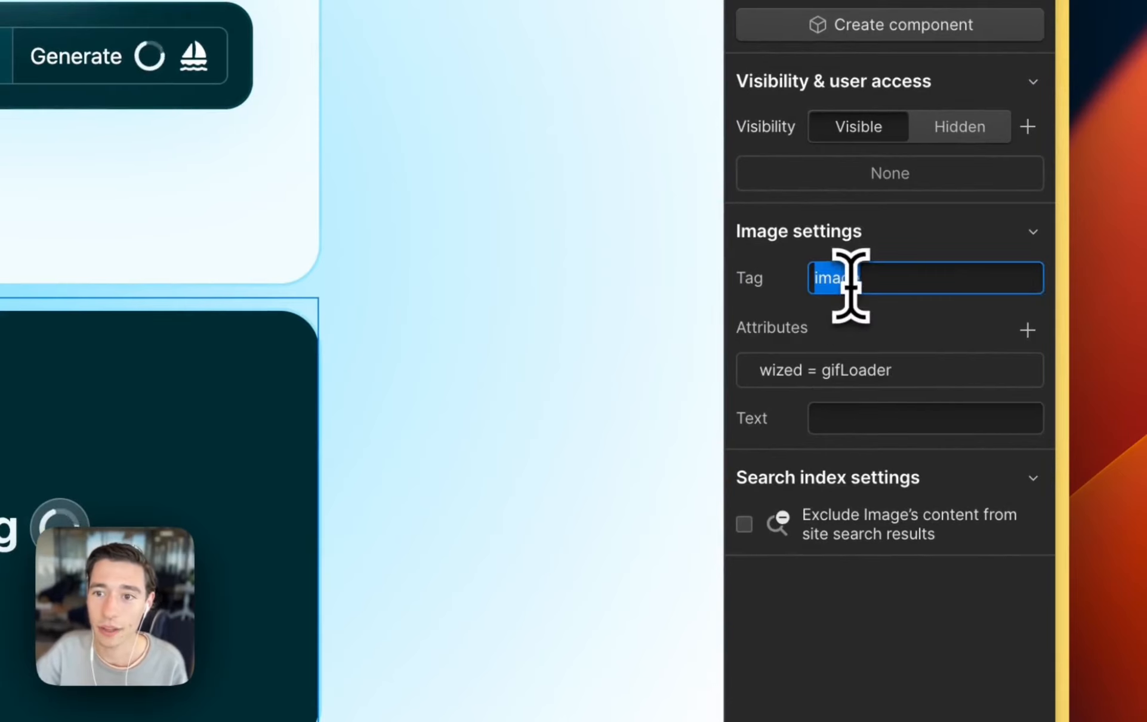
{"action": "left_click", "coordinate": [906, 255]}
{"action": "left_click", "coordinate": [863, 242]}
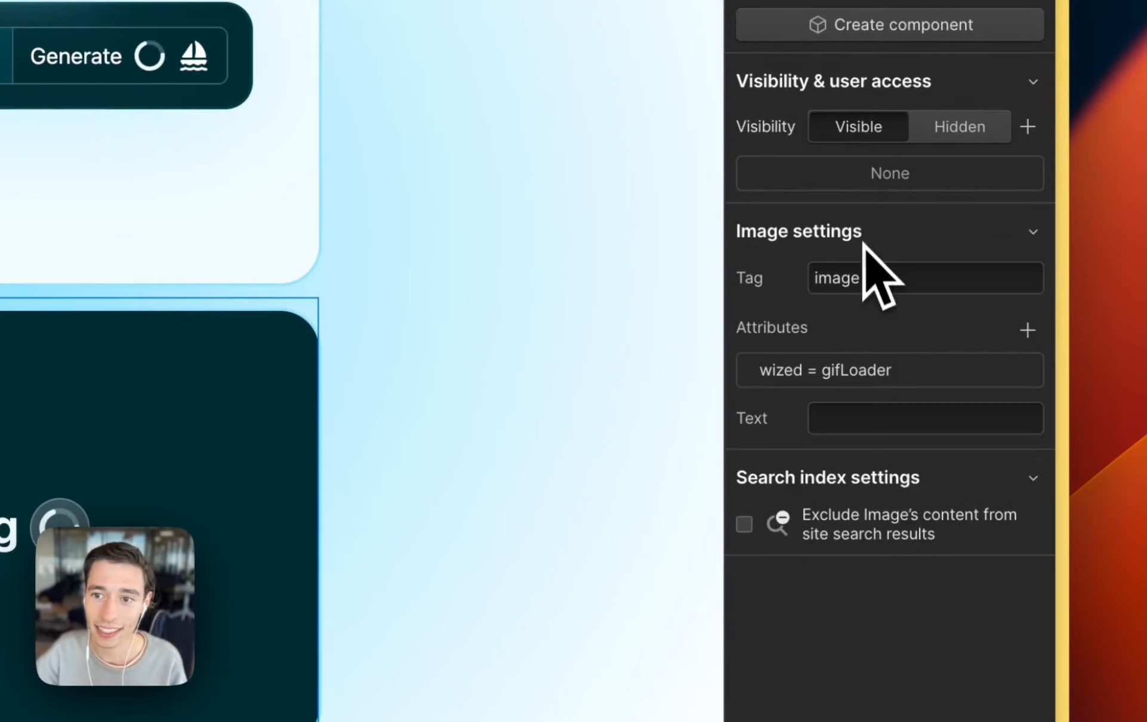
{"action": "left_click", "coordinate": [822, 373]}
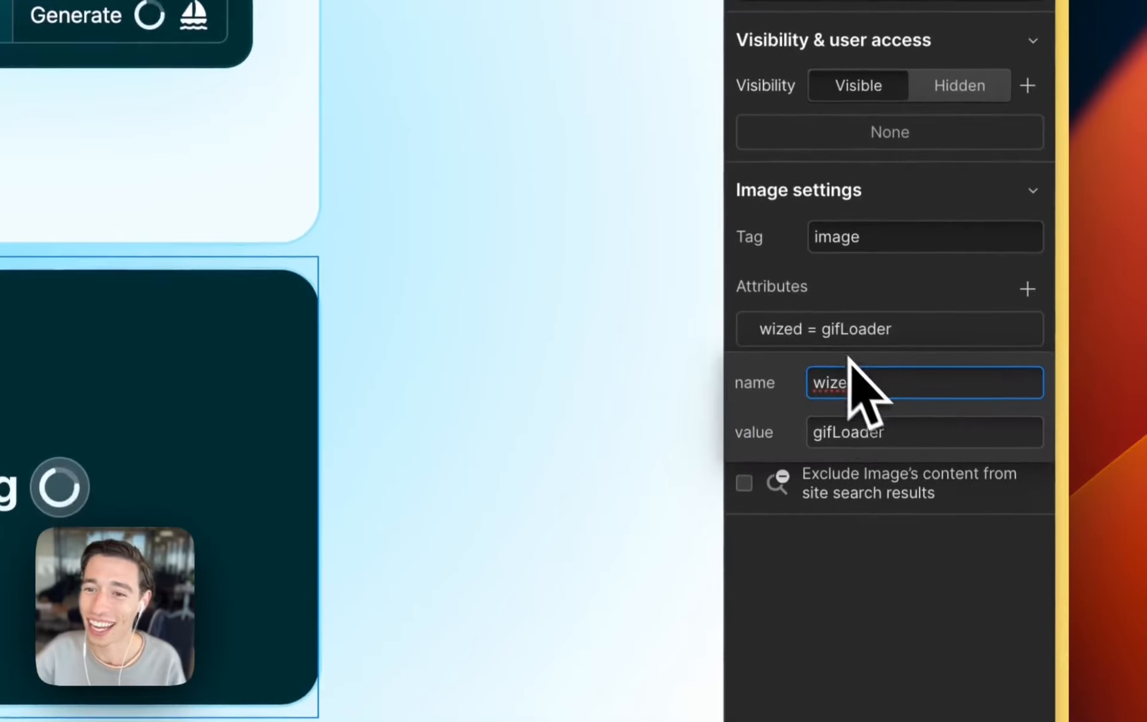
{"action": "double_click", "coordinate": [850, 474]}
{"action": "left_click", "coordinate": [908, 329]}
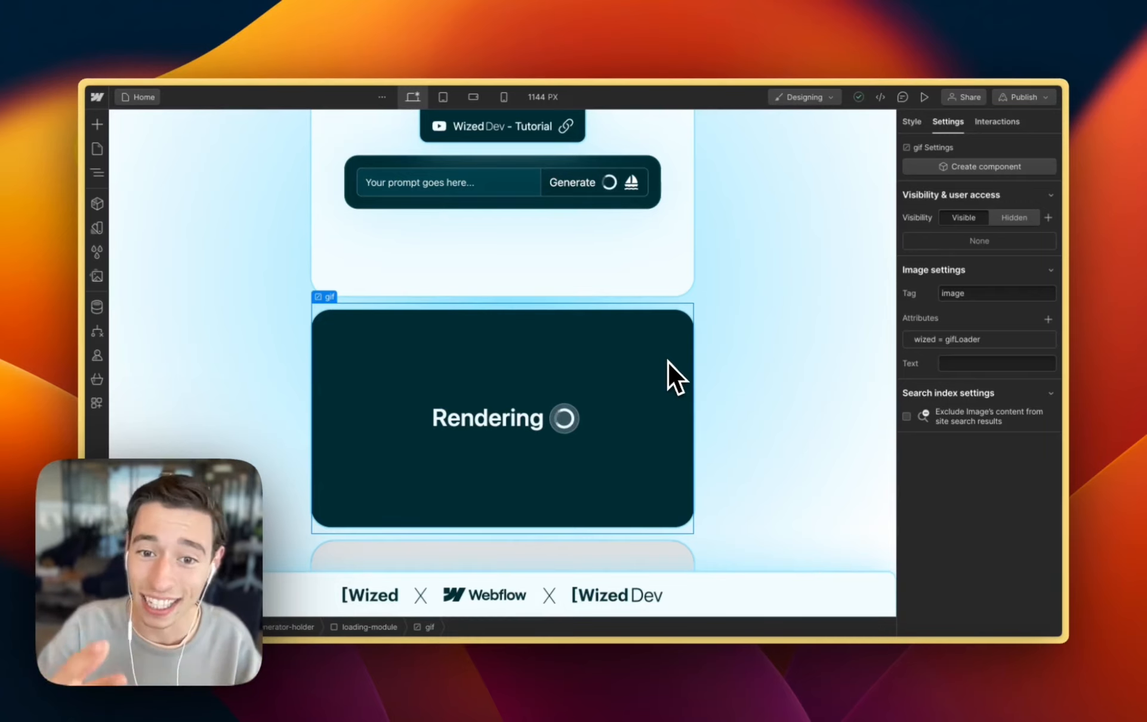
Step: Review the SVG code of the html-loader embed beside the Rendering heading and close the code editor
{"action": "double_click", "coordinate": [565, 422]}
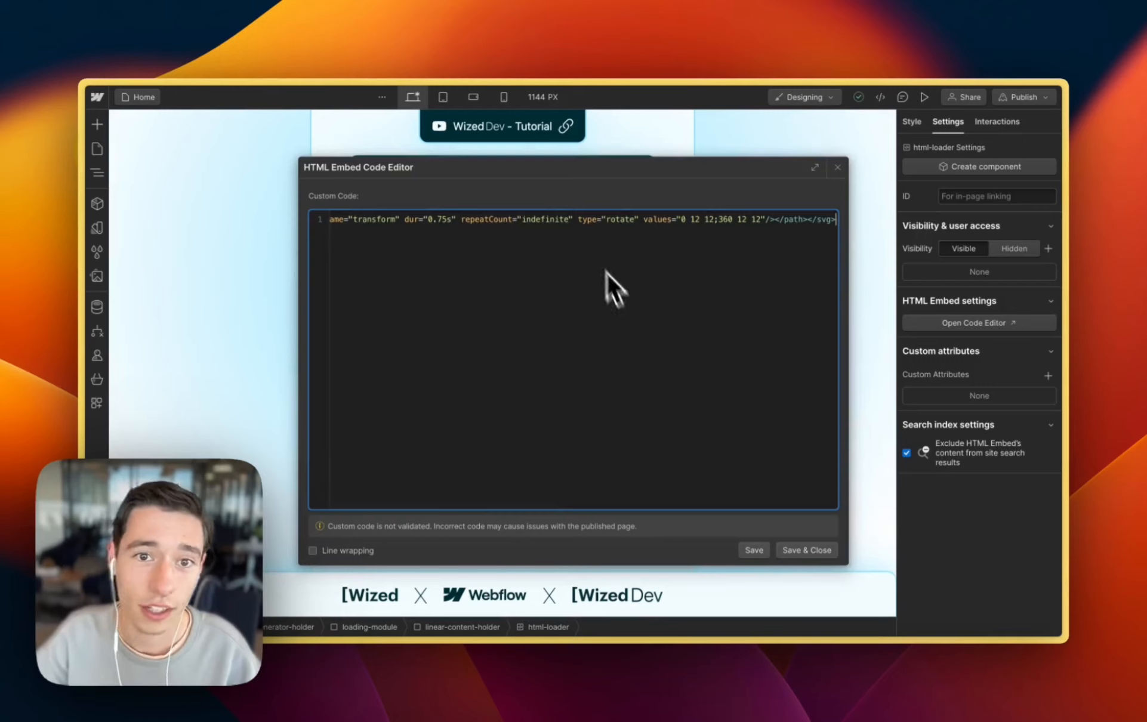
{"action": "scroll", "coordinate": [545, 225], "scroll_direction": "left", "scroll_amount": 15}
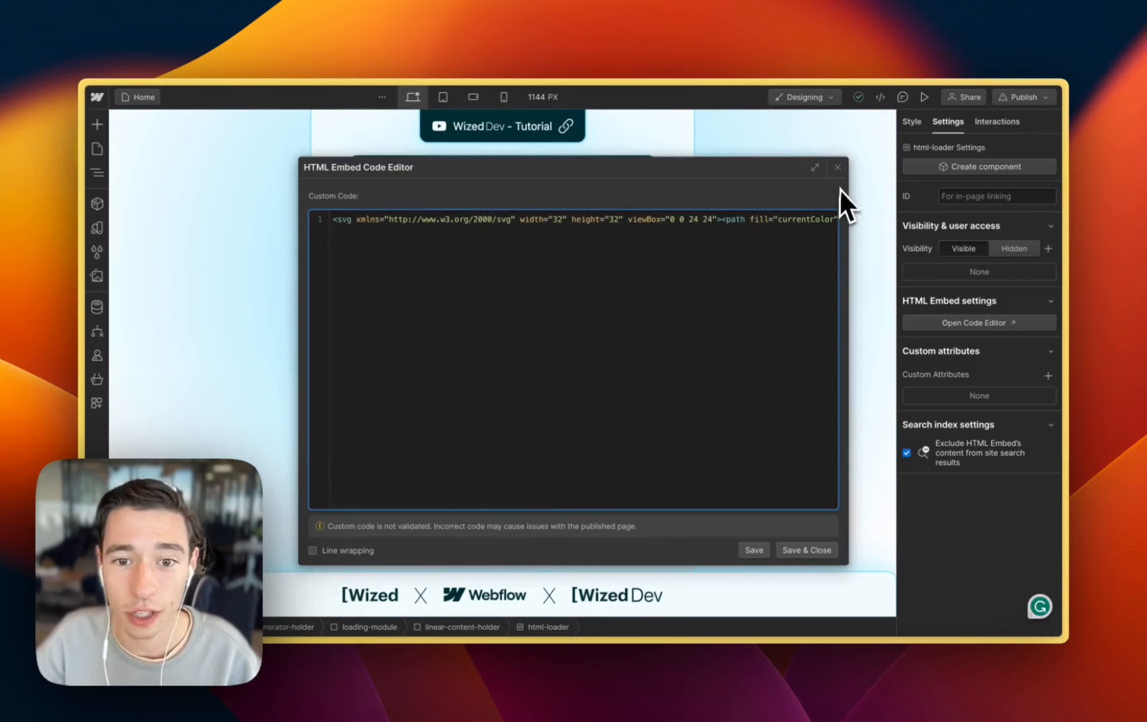
{"action": "left_click", "coordinate": [837, 168]}
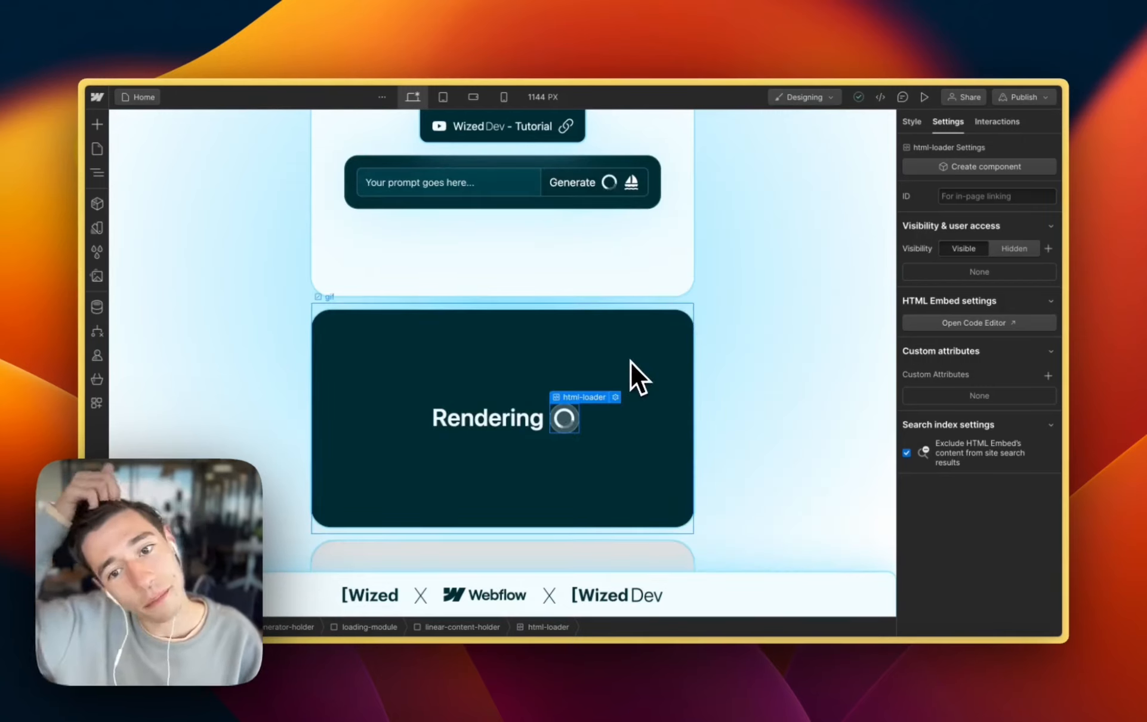
Step: Delete the html-loader embed beside the Rendering heading, undo the deletion and reselect the embed
{"action": "left_click", "coordinate": [588, 430]}
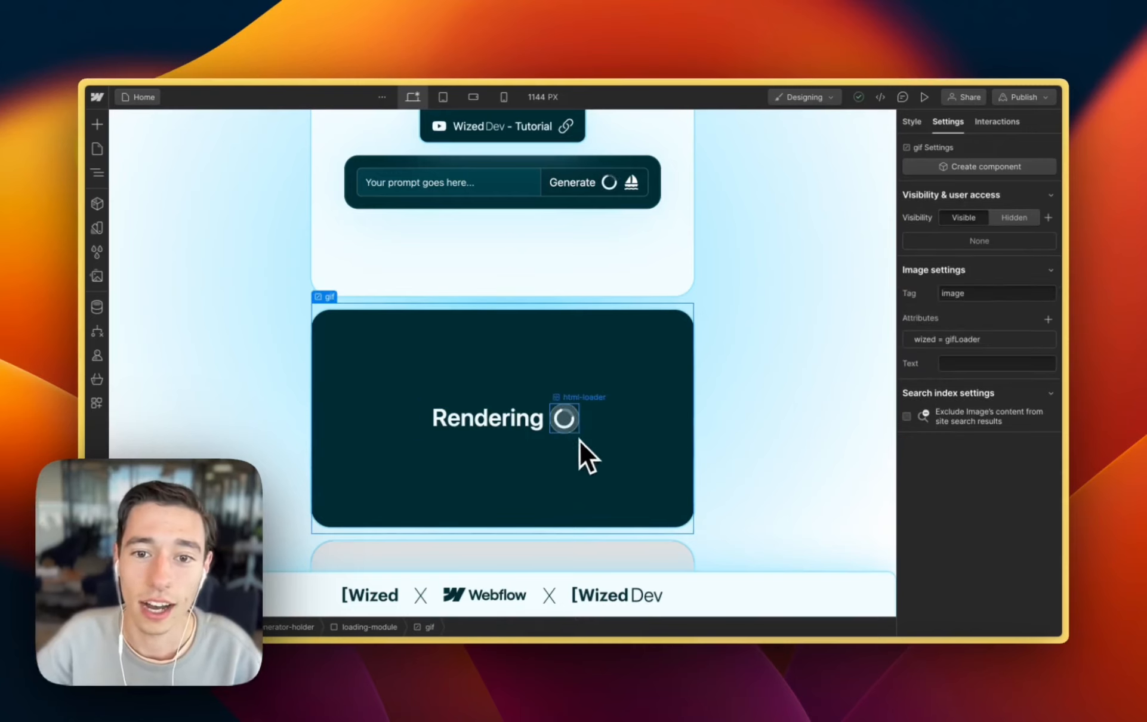
{"action": "left_click", "coordinate": [570, 420]}
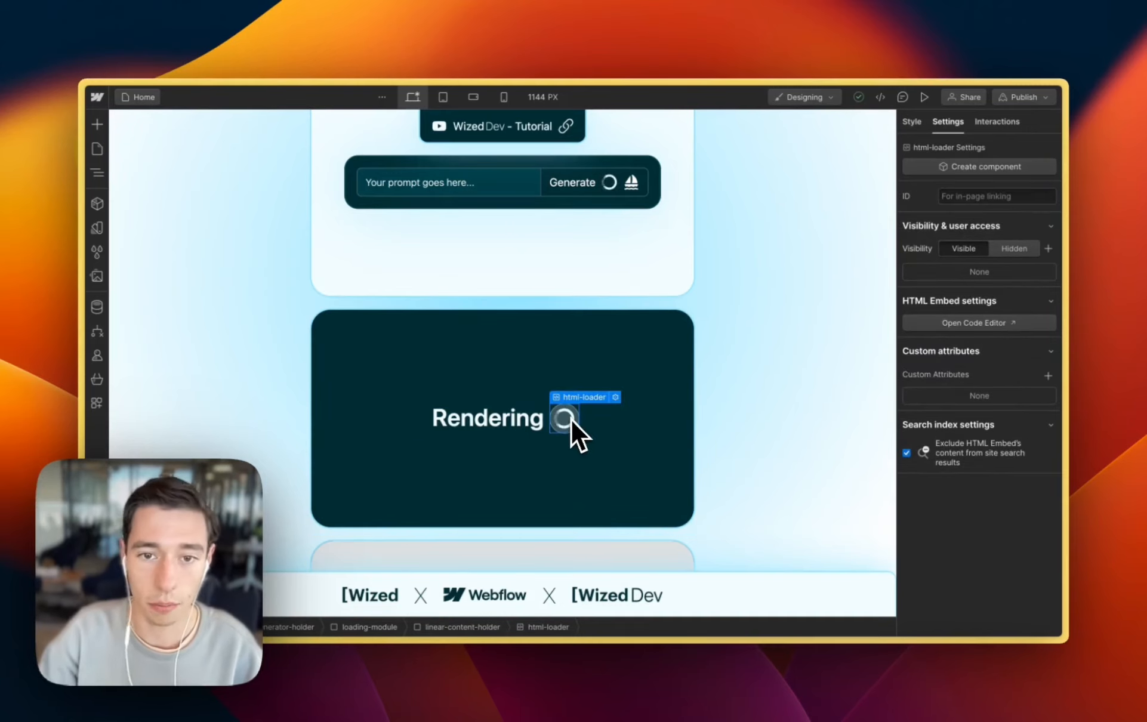
{"action": "key", "text": "Delete"}
{"action": "left_click", "coordinate": [551, 377]}
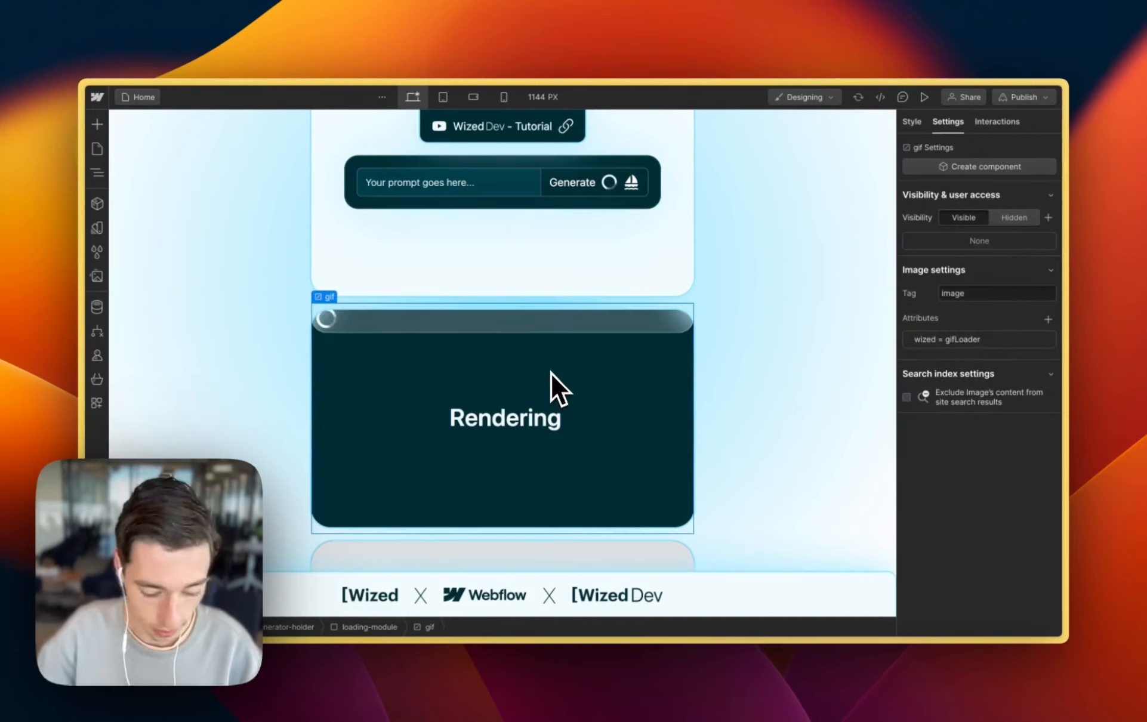
{"action": "key", "text": "super+z"}
{"action": "left_click", "coordinate": [566, 420]}
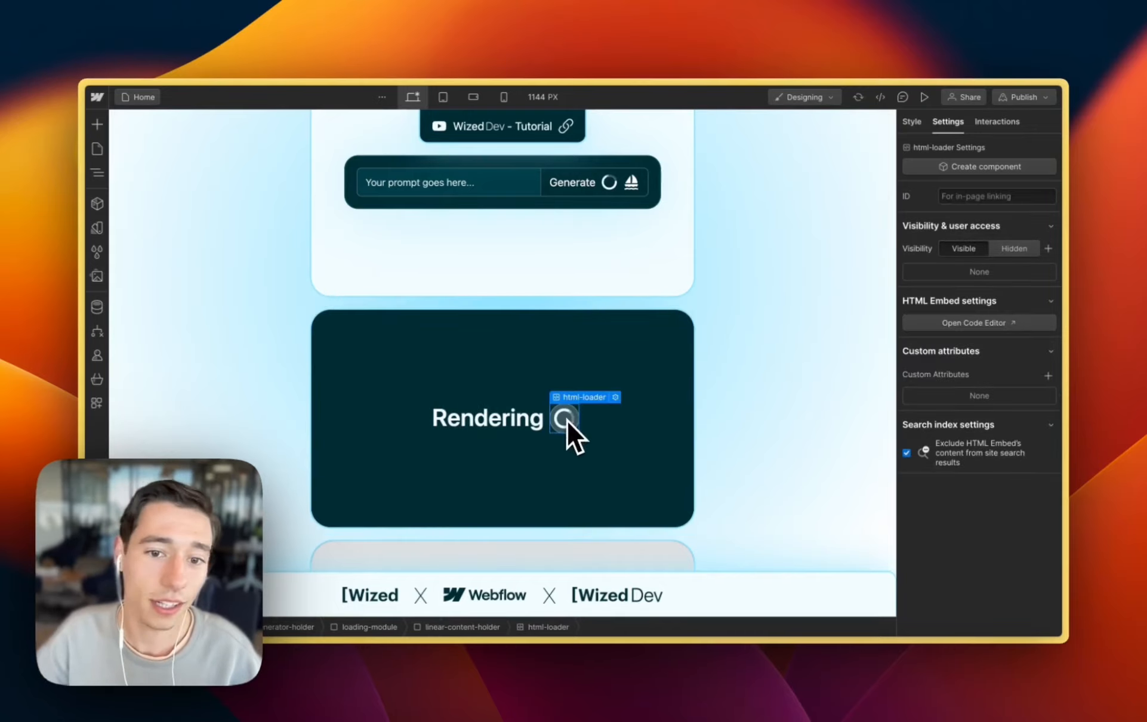
{"action": "left_click", "coordinate": [596, 424]}
{"action": "left_click", "coordinate": [567, 423]}
Step: Inspect the Generate form button and its parts: the heading, the html-loader embed and the sailboat icon
{"action": "scroll", "coordinate": [598, 438], "scroll_direction": "up", "scroll_amount": 3}
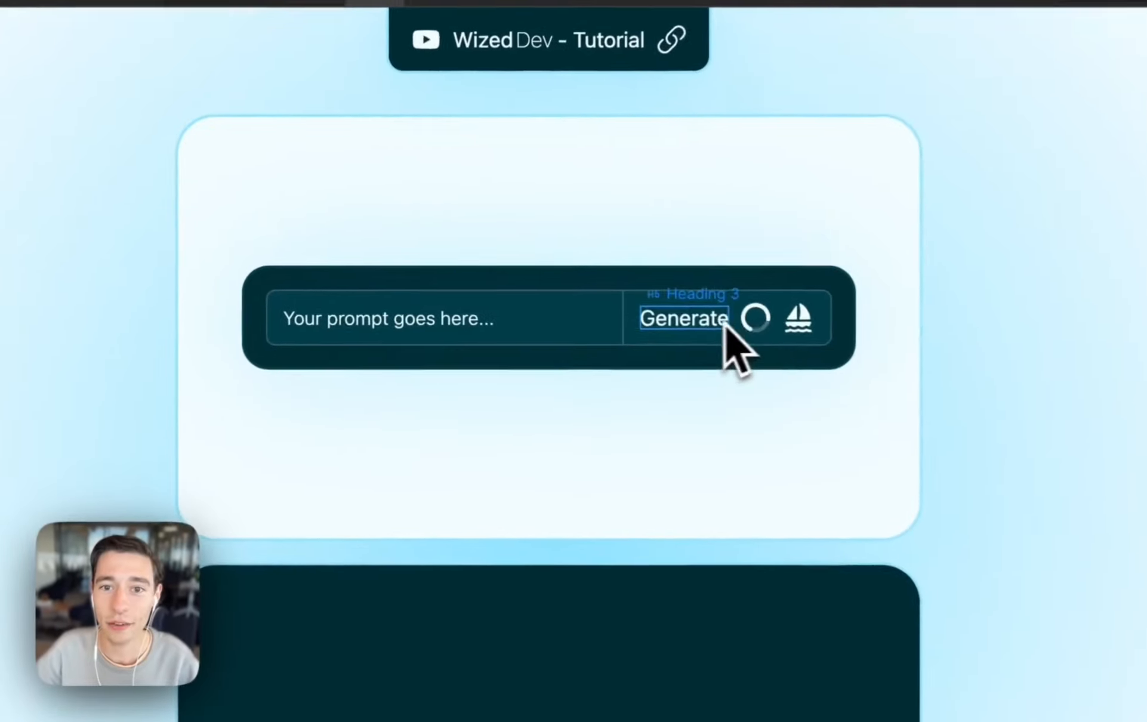
{"action": "left_click", "coordinate": [582, 275]}
{"action": "left_click", "coordinate": [719, 346]}
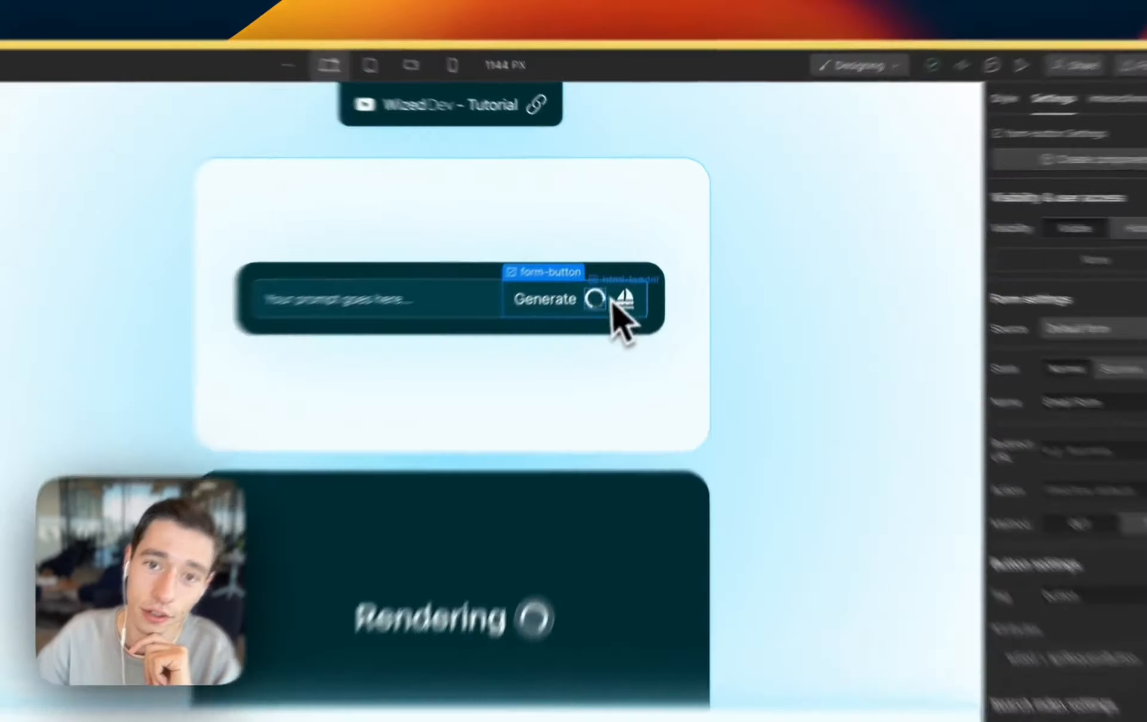
{"action": "left_click", "coordinate": [587, 271]}
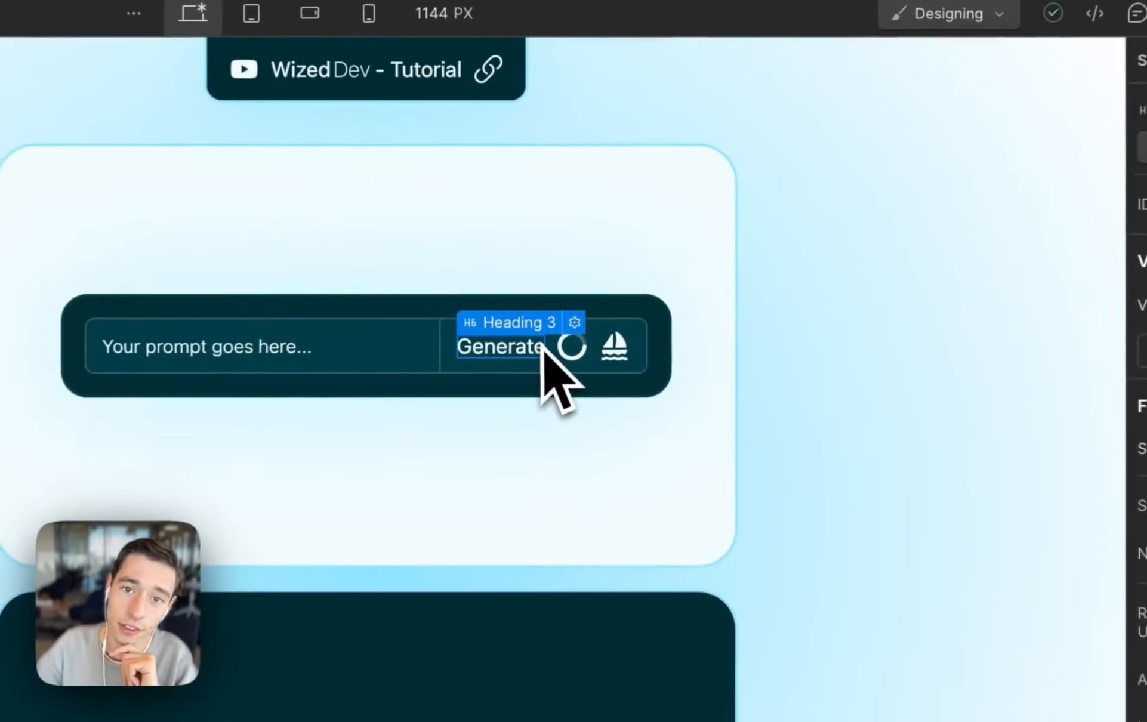
{"action": "left_click", "coordinate": [593, 373]}
{"action": "left_click", "coordinate": [564, 360]}
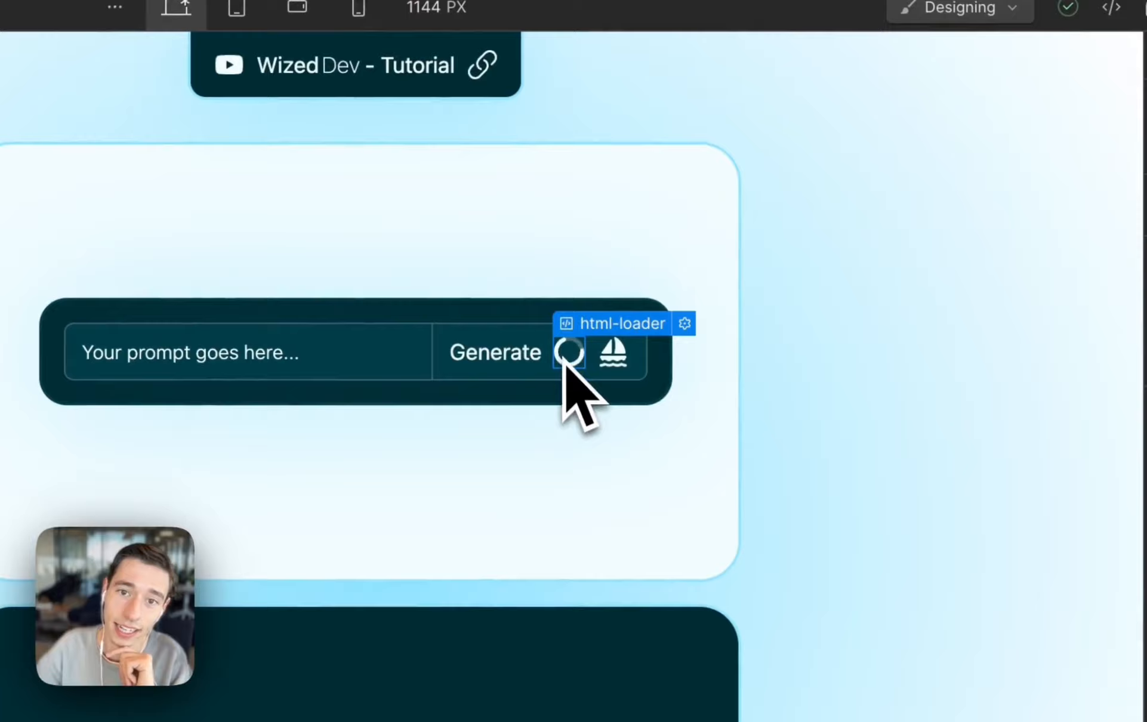
{"action": "left_click", "coordinate": [613, 360]}
{"action": "left_click", "coordinate": [569, 357]}
{"action": "left_click", "coordinate": [606, 363]}
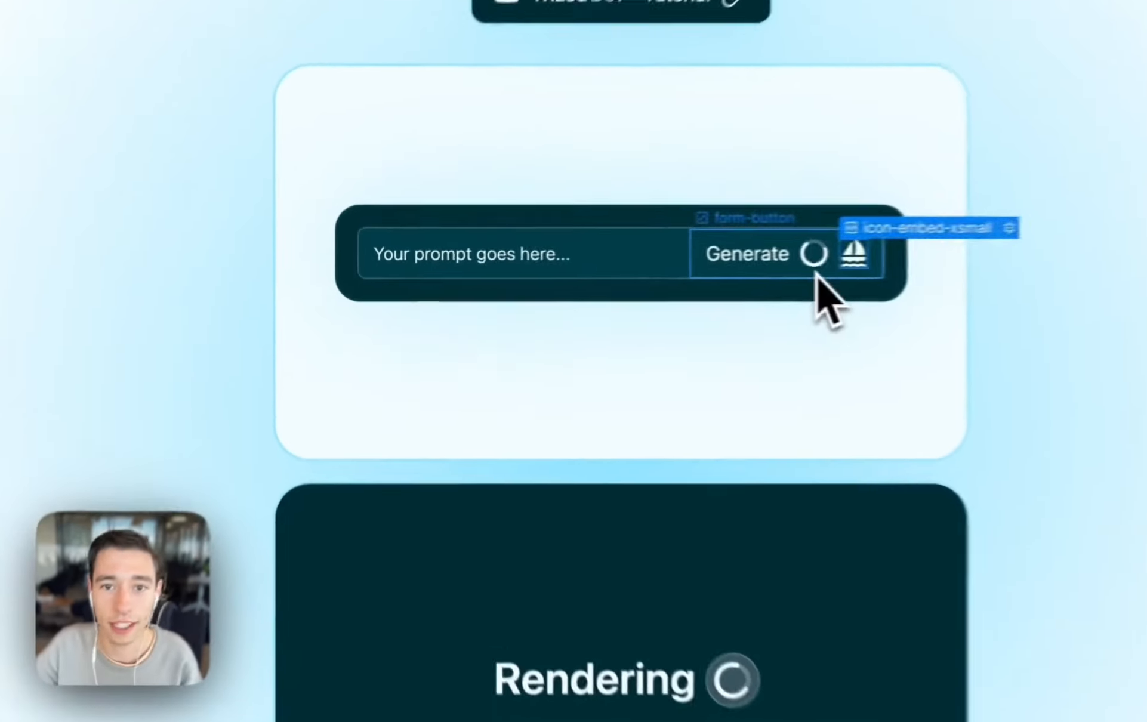
{"action": "left_click", "coordinate": [578, 271]}
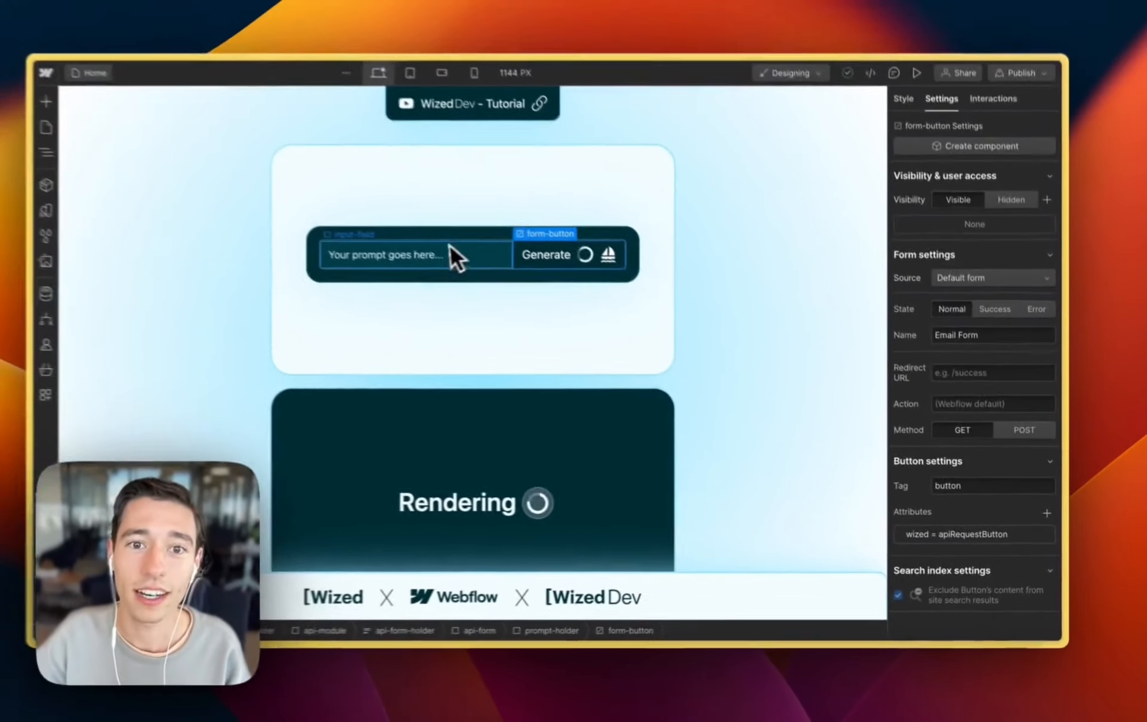
Step: Examine the settings of the prompt input field and its enclosing api-form, api-form-holder and api-module elements
{"action": "left_click", "coordinate": [450, 246]}
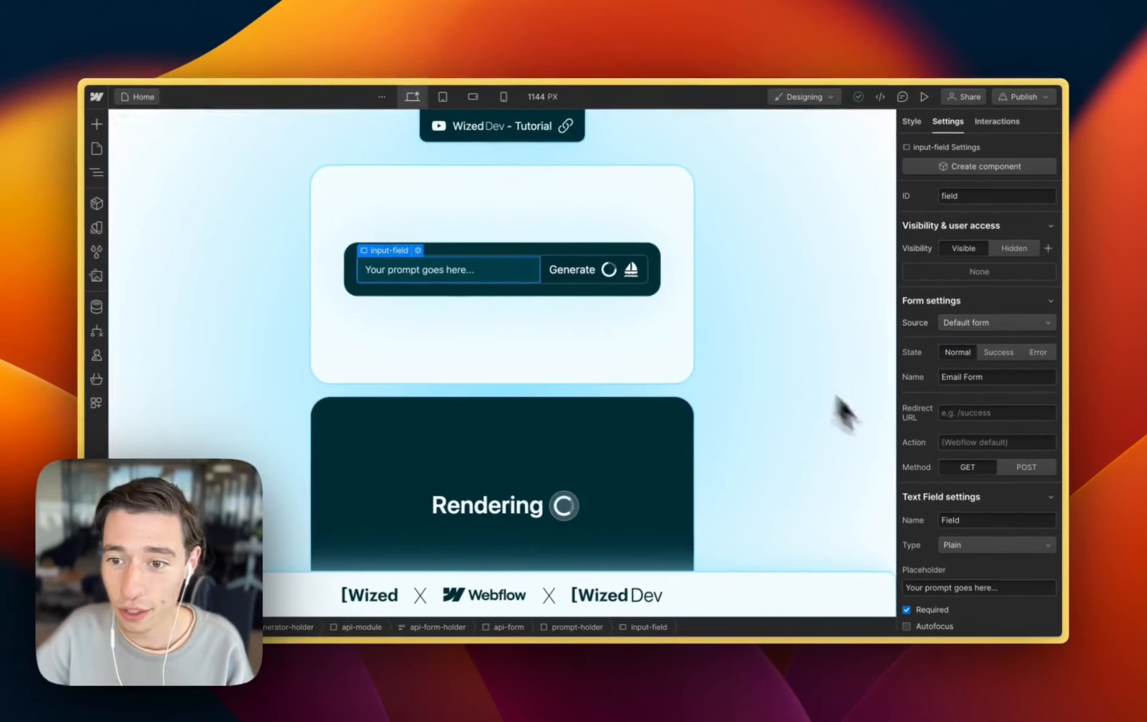
{"action": "scroll", "coordinate": [1001, 517], "scroll_direction": "down", "scroll_amount": 3}
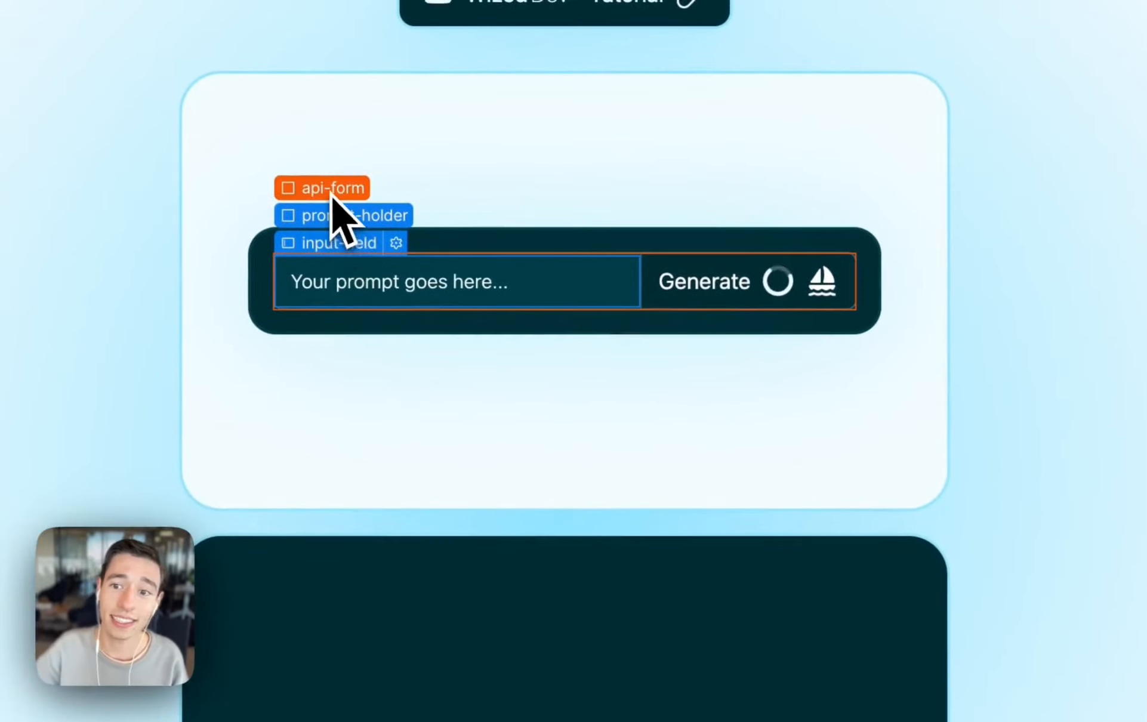
{"action": "left_click", "coordinate": [332, 190]}
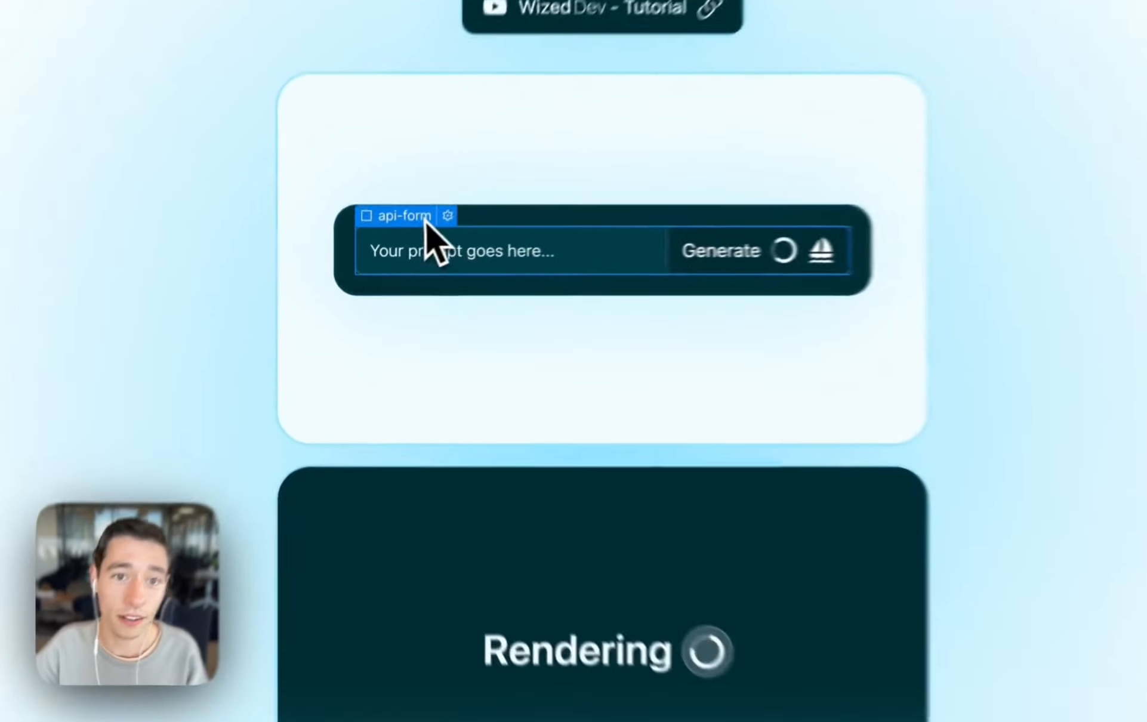
{"action": "mouse_move", "coordinate": [393, 249]}
{"action": "left_click", "coordinate": [424, 179]}
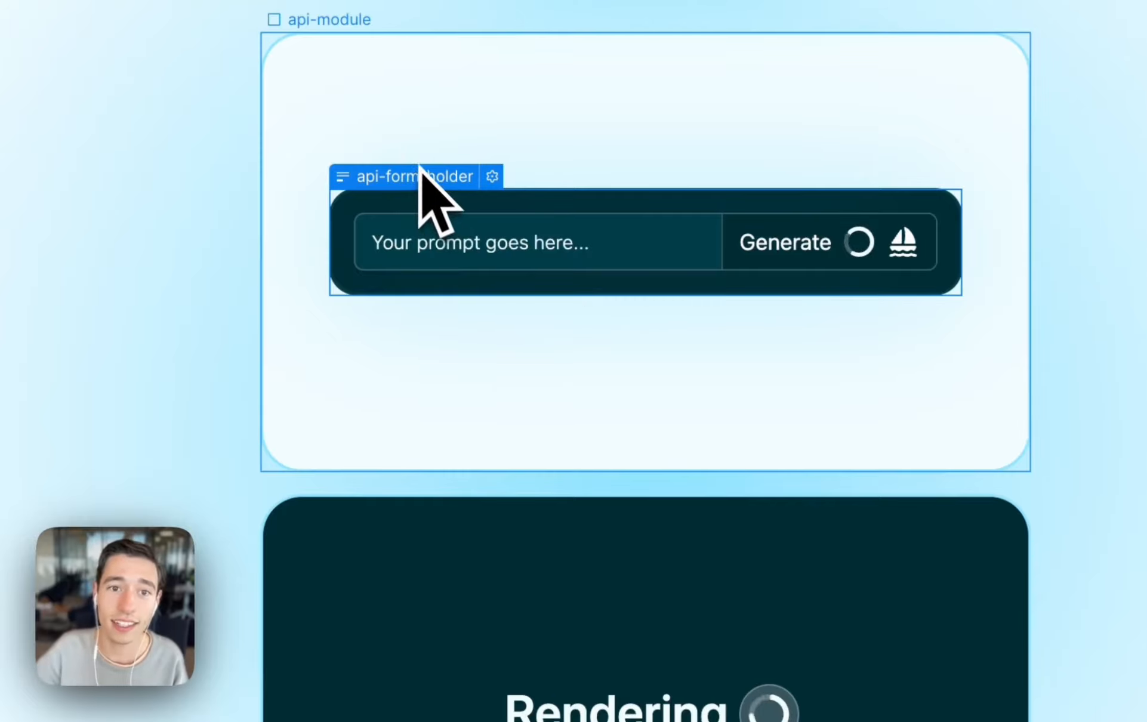
{"action": "left_click", "coordinate": [403, 140]}
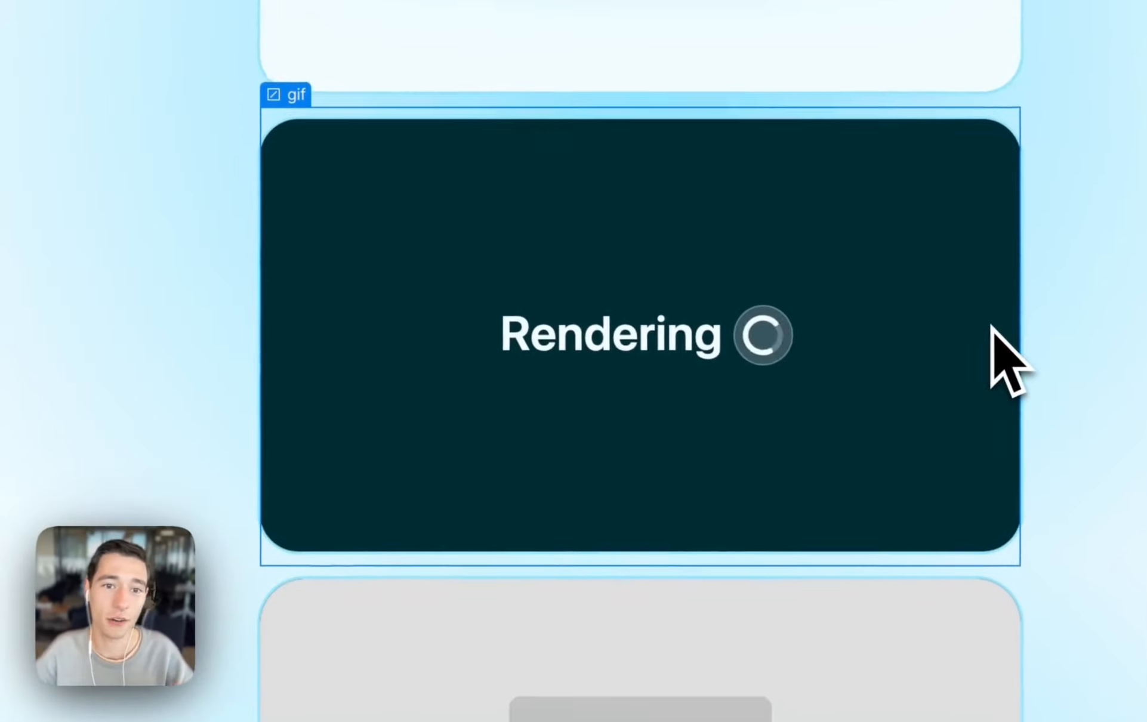
Step: Examine the custom attributes of the loading-module and response-module wrappers around the Rendering card and the response image
{"action": "mouse_move", "coordinate": [289, 103]}
{"action": "left_click", "coordinate": [292, 62]}
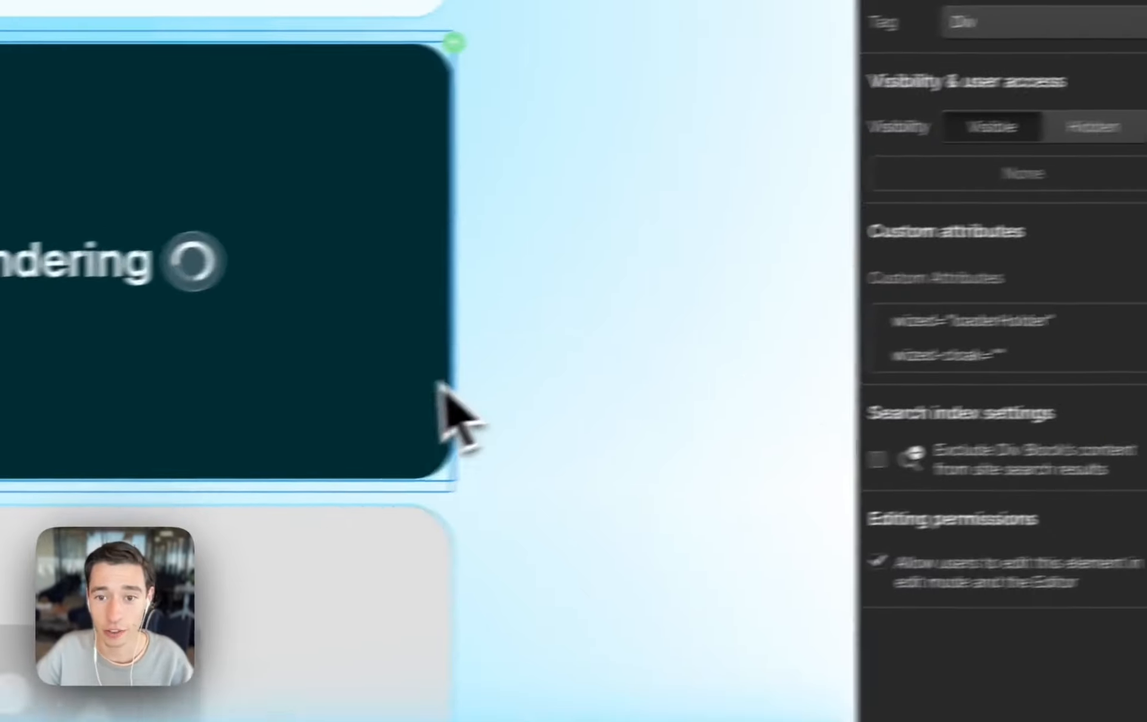
{"action": "scroll", "coordinate": [298, 399], "scroll_direction": "down", "scroll_amount": 3}
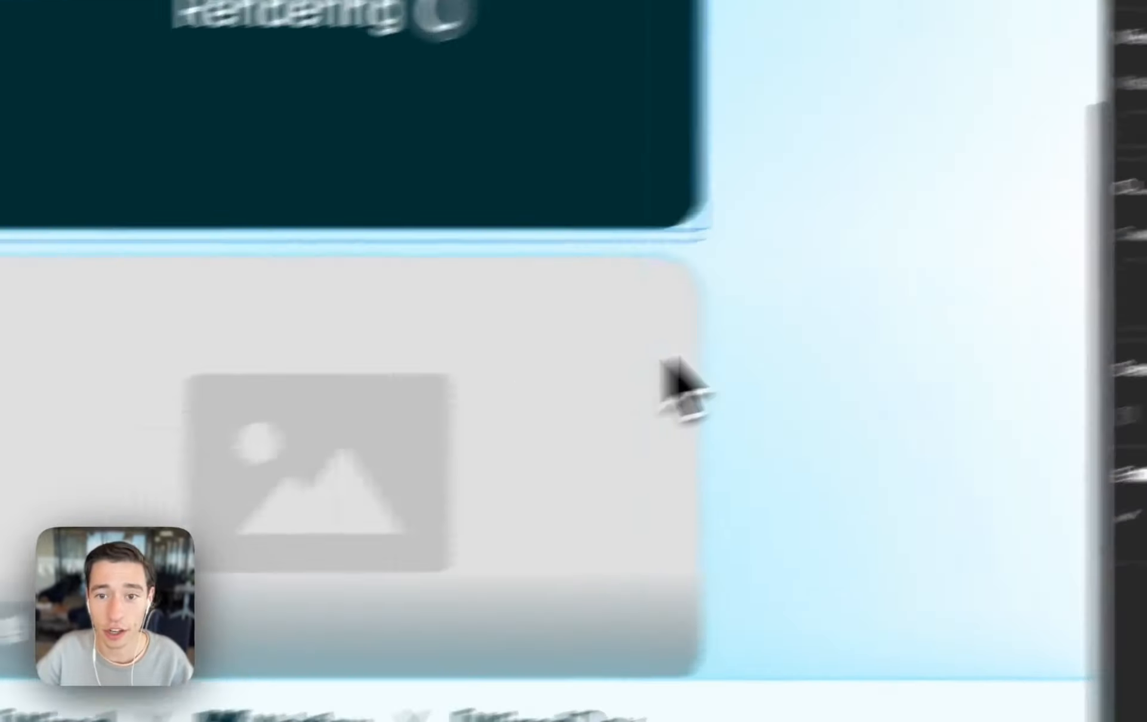
{"action": "left_click", "coordinate": [285, 614]}
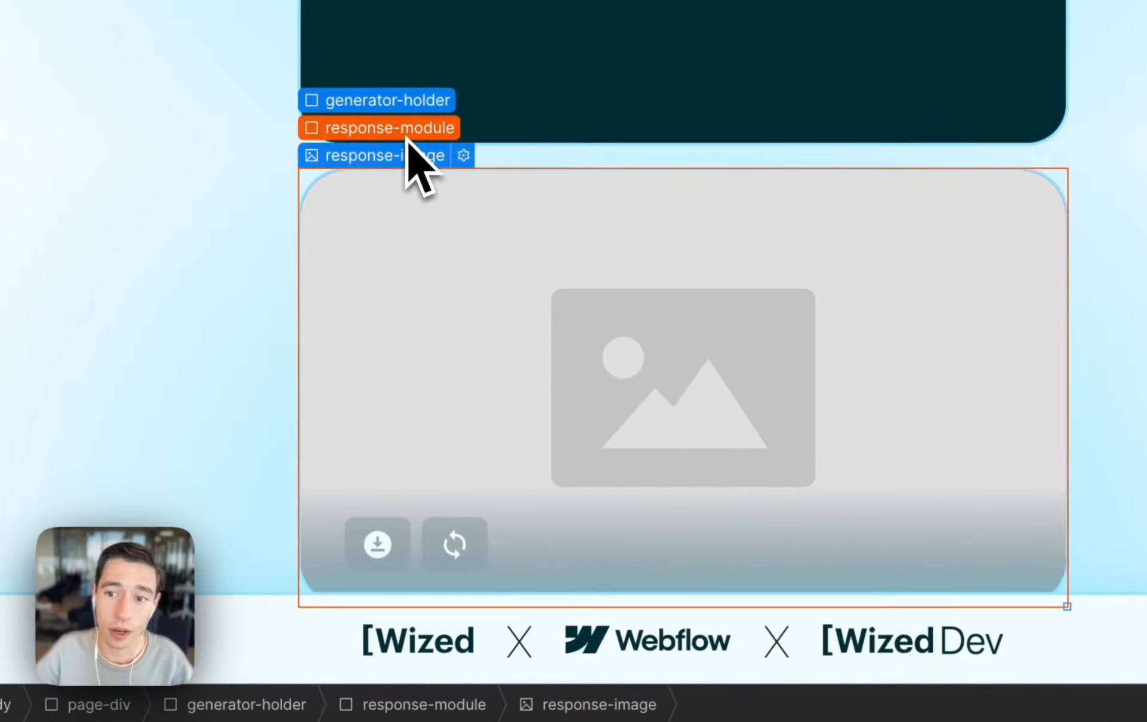
{"action": "left_click", "coordinate": [364, 139]}
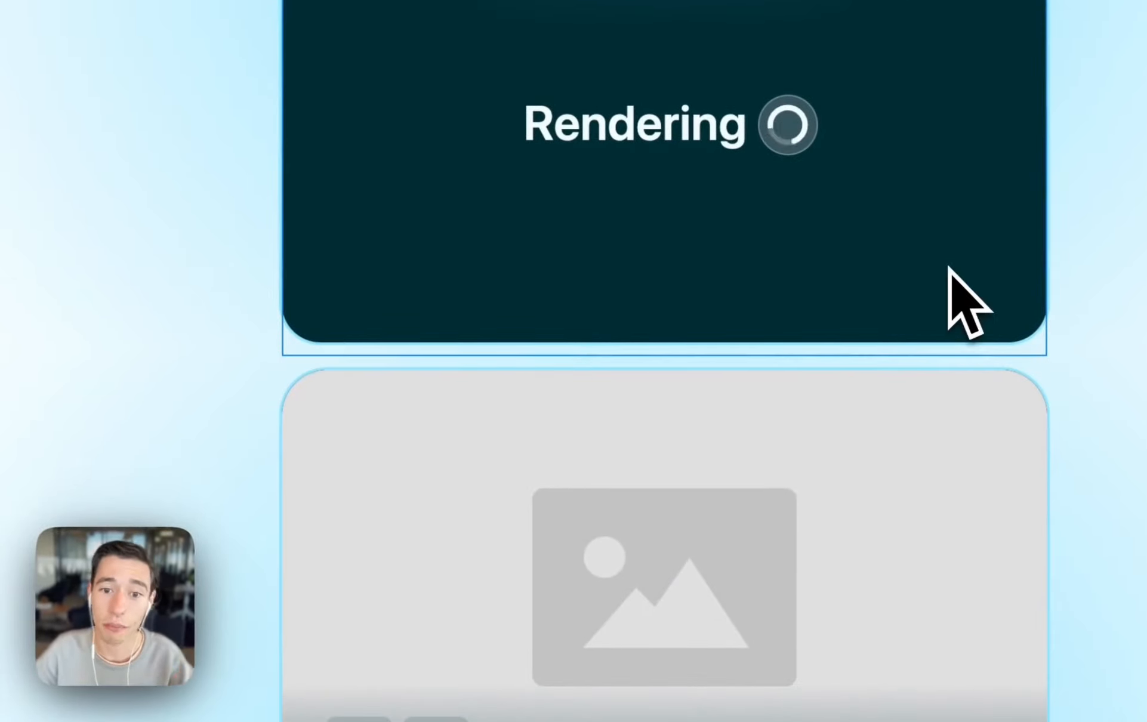
Step: Publish the site with the api, loading and response modules
{"action": "scroll", "coordinate": [949, 267], "scroll_direction": "up", "scroll_amount": 5}
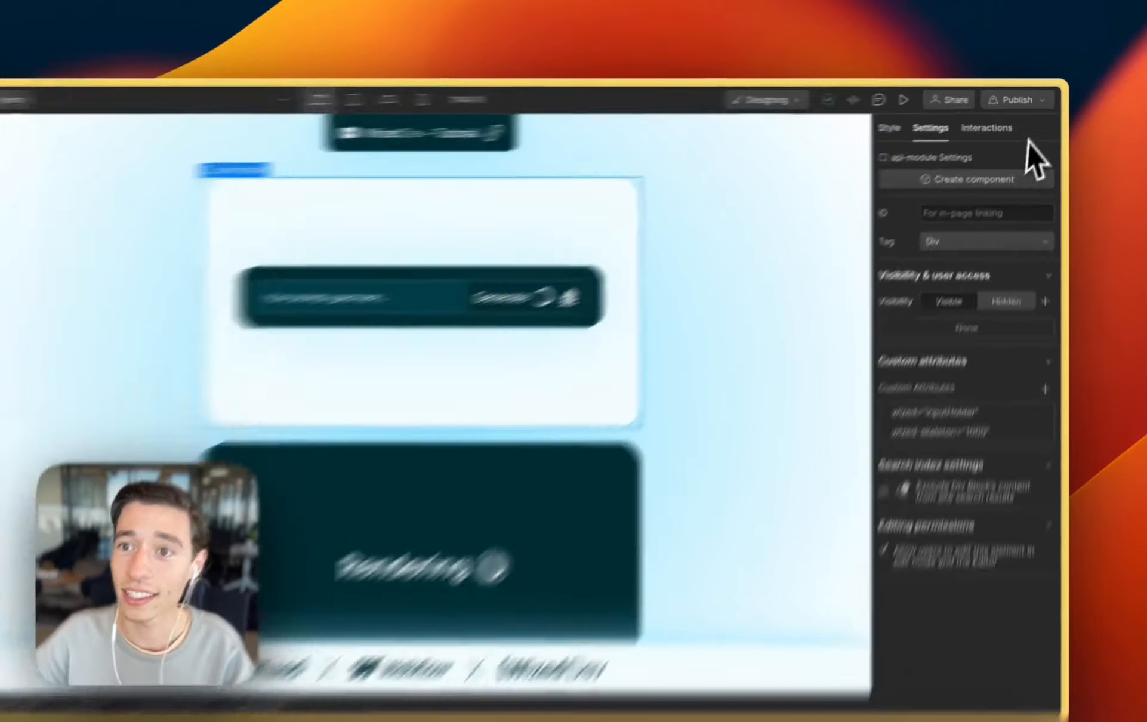
{"action": "left_click", "coordinate": [1023, 97]}
{"action": "left_click", "coordinate": [977, 290]}
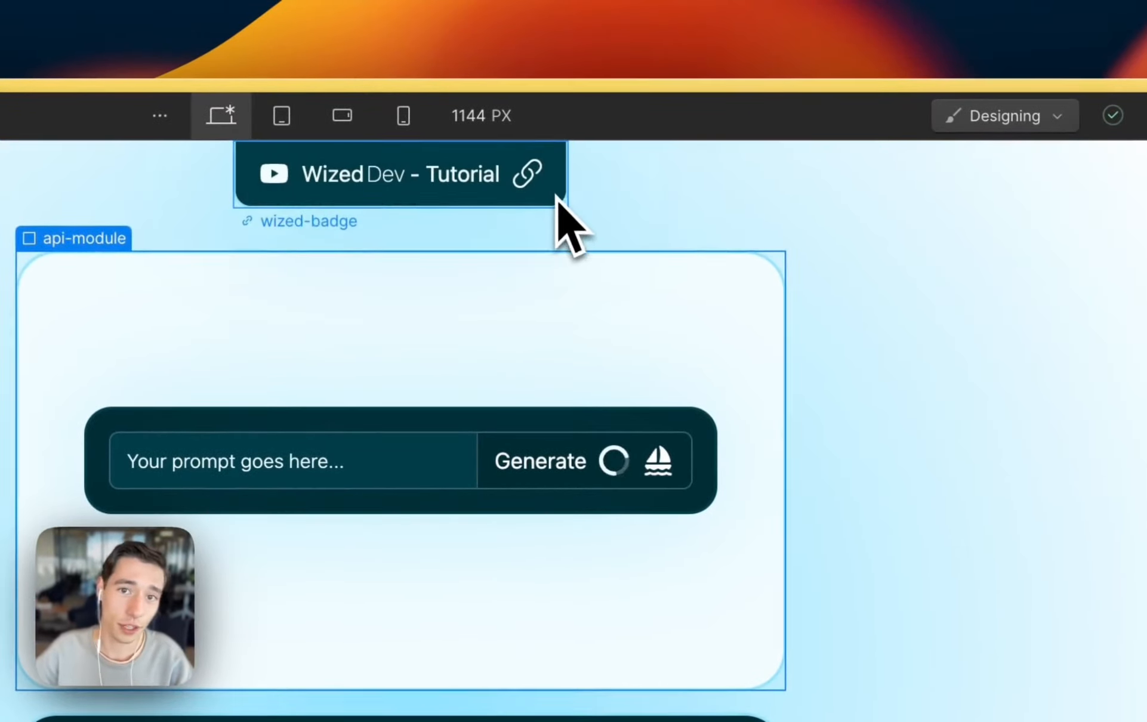
Step: Check the URL in the link settings of the wized-badge tutorial link at the top of the page
{"action": "left_click", "coordinate": [558, 200]}
{"action": "left_click", "coordinate": [377, 220]}
{"action": "left_click_drag", "start_coordinate": [413, 332], "coordinate": [385, 332]}
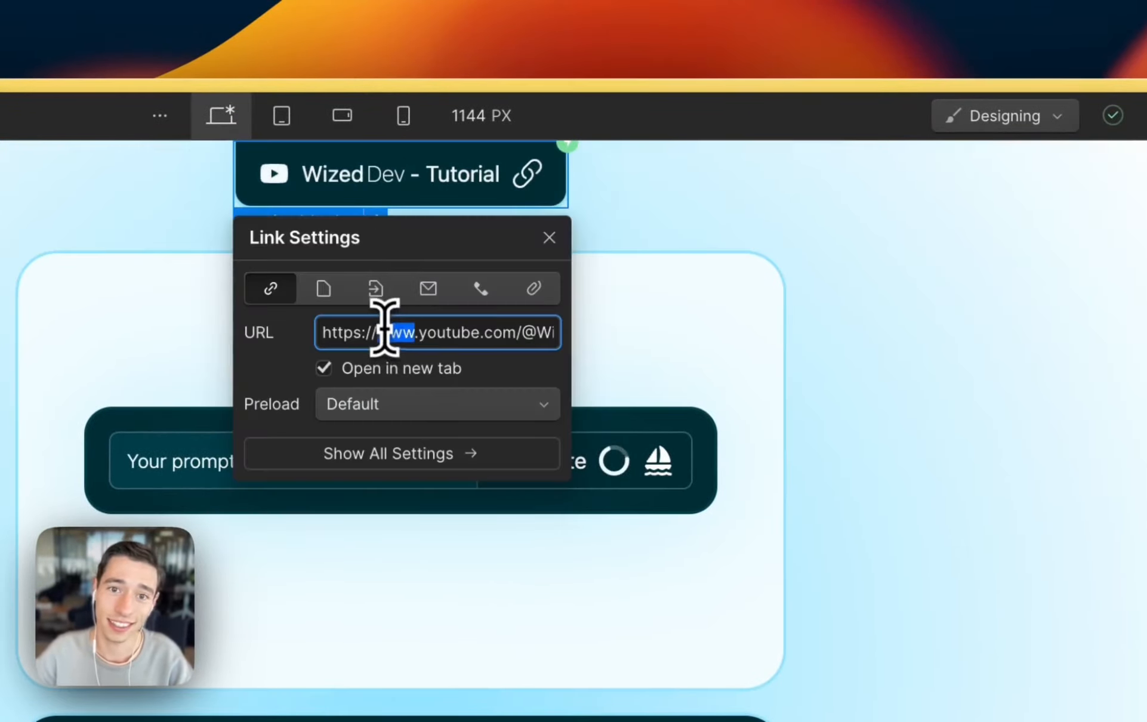
{"action": "triple_click", "coordinate": [385, 329]}
{"action": "left_click", "coordinate": [801, 455]}
Step: Switch to the AI Image Generator project in Wized and reload its /index page
{"action": "mouse_move", "coordinate": [84, 201]}
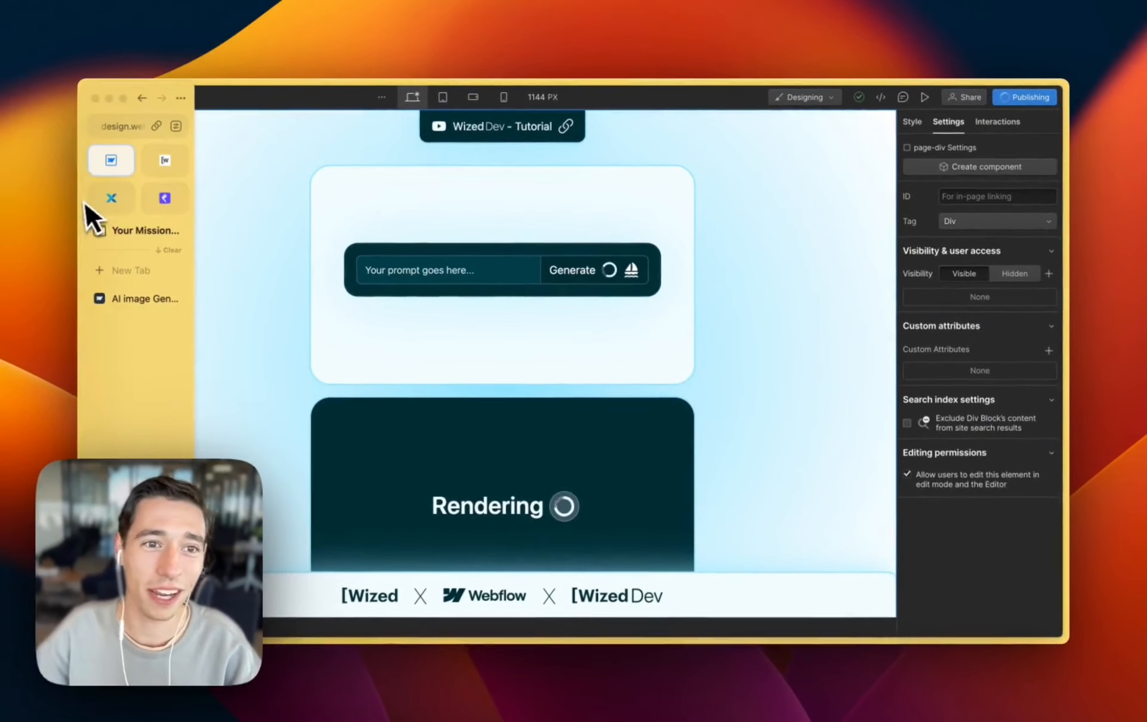
{"action": "left_click", "coordinate": [166, 165]}
{"action": "left_click", "coordinate": [302, 101]}
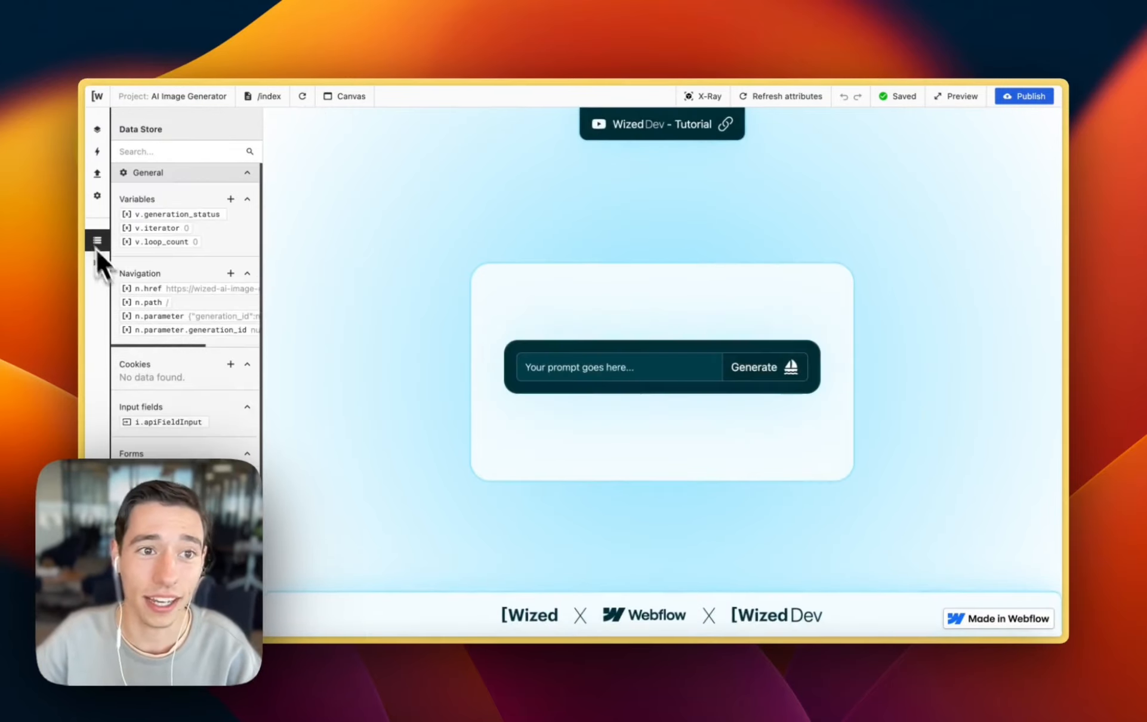
Step: Examine the System actions inside the AI Generator folder of the project's actions
{"action": "left_click", "coordinate": [98, 152]}
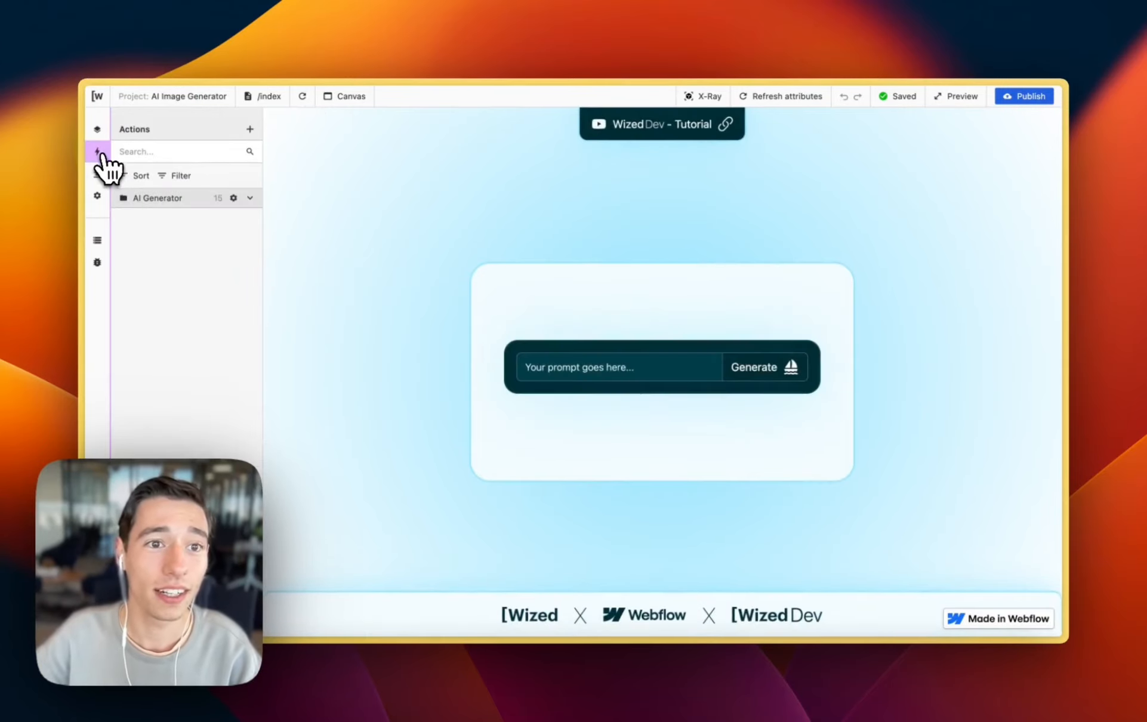
{"action": "left_click", "coordinate": [251, 200]}
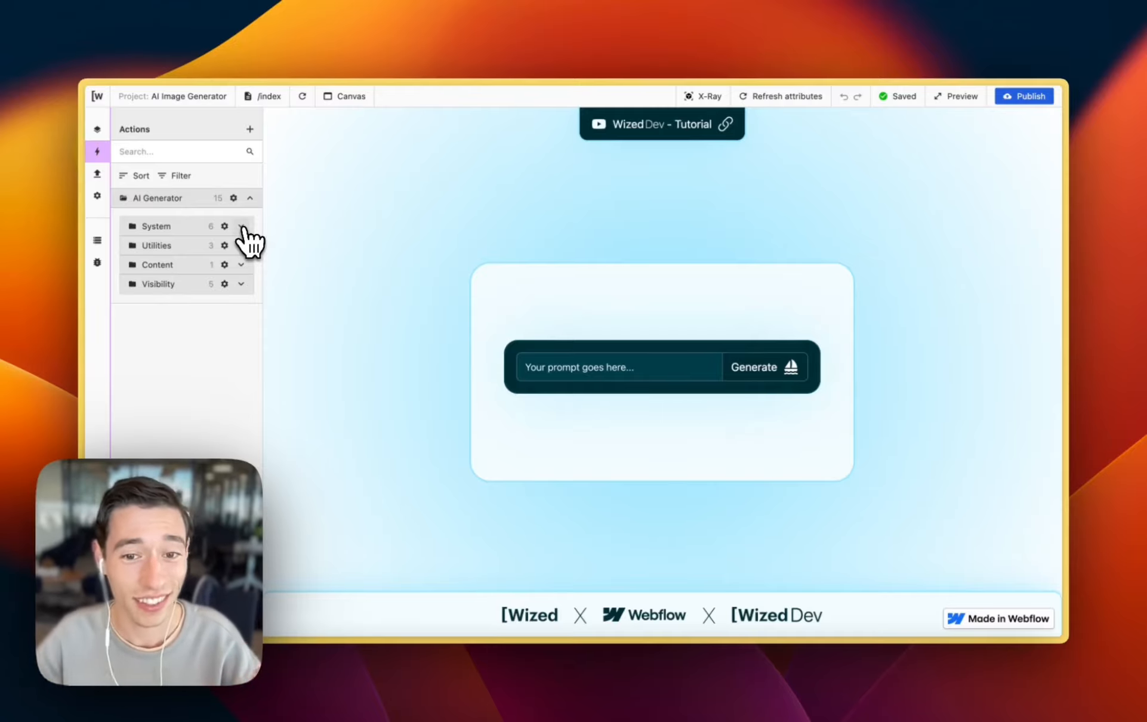
{"action": "left_click", "coordinate": [242, 227]}
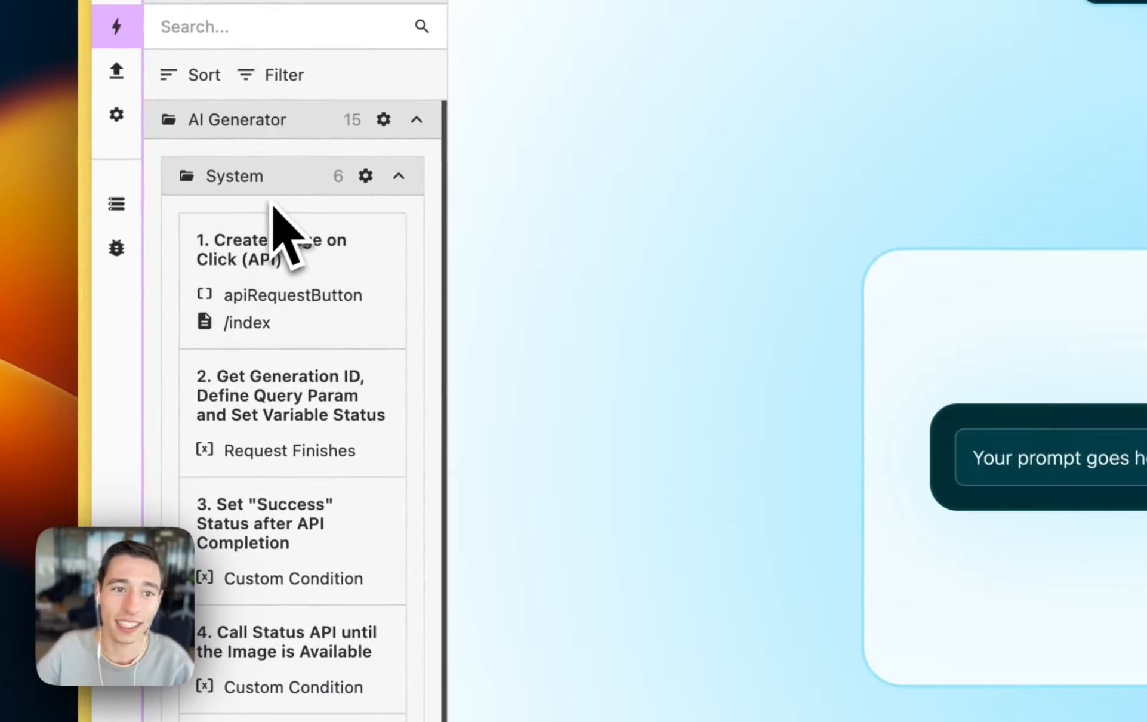
{"action": "left_click", "coordinate": [400, 179]}
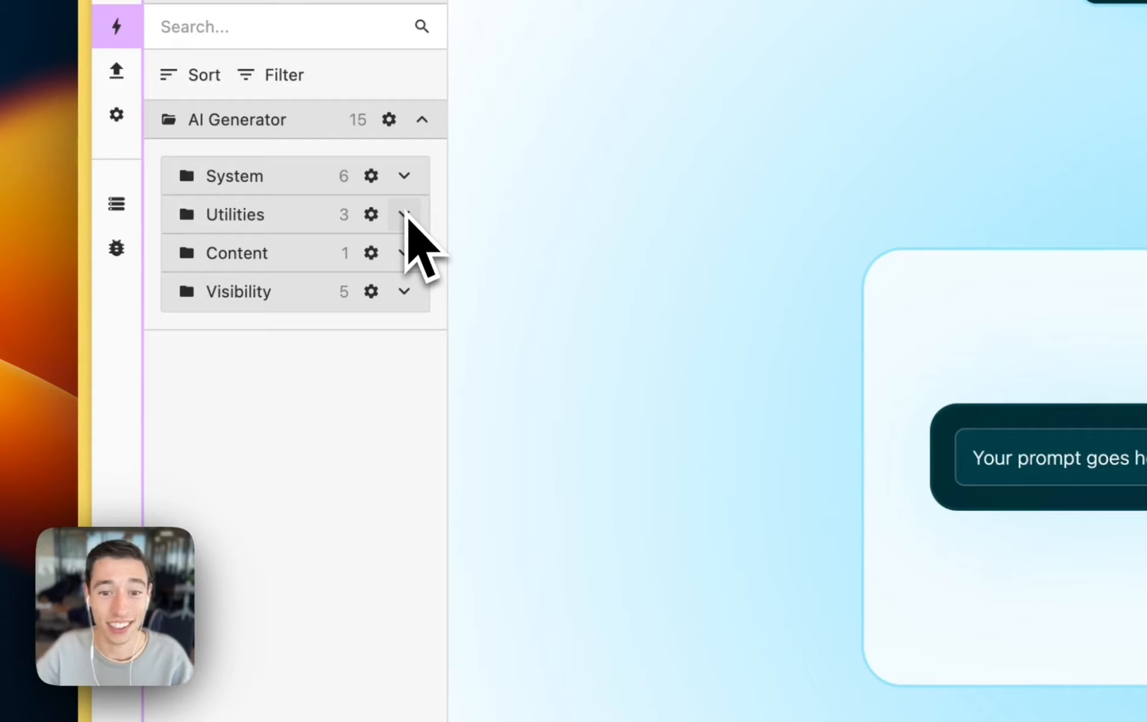
Step: Review the actions in the Content and Visibility folders of the AI Generator
{"action": "left_click", "coordinate": [402, 255]}
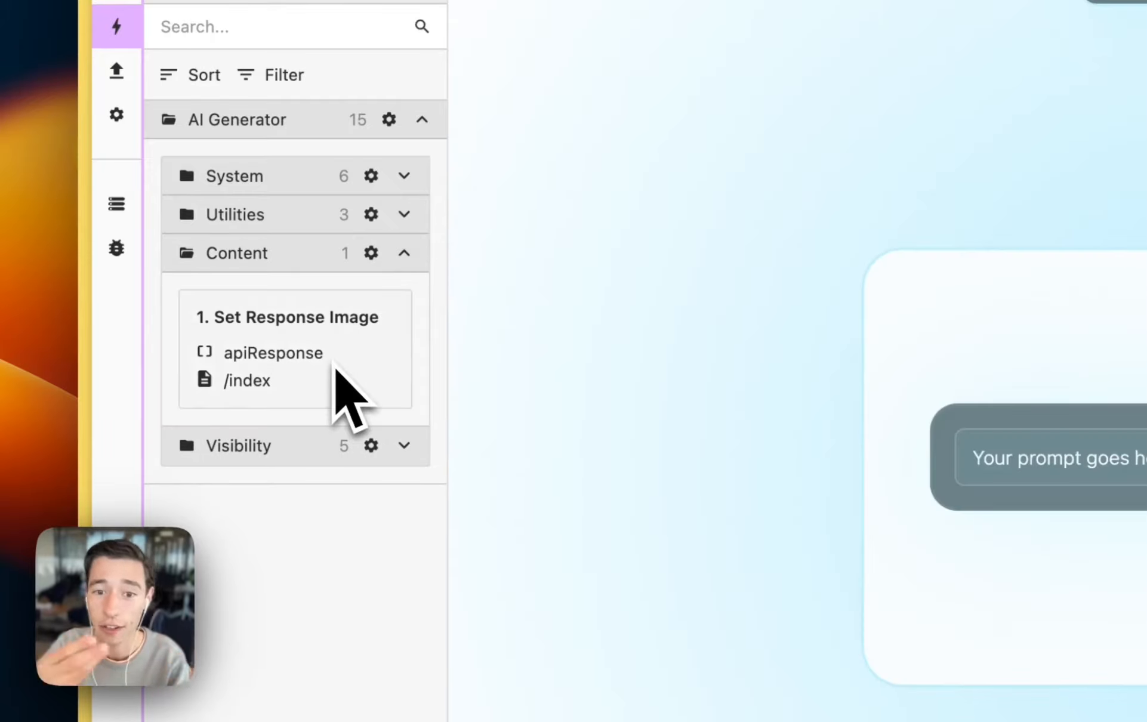
{"action": "left_click", "coordinate": [404, 253]}
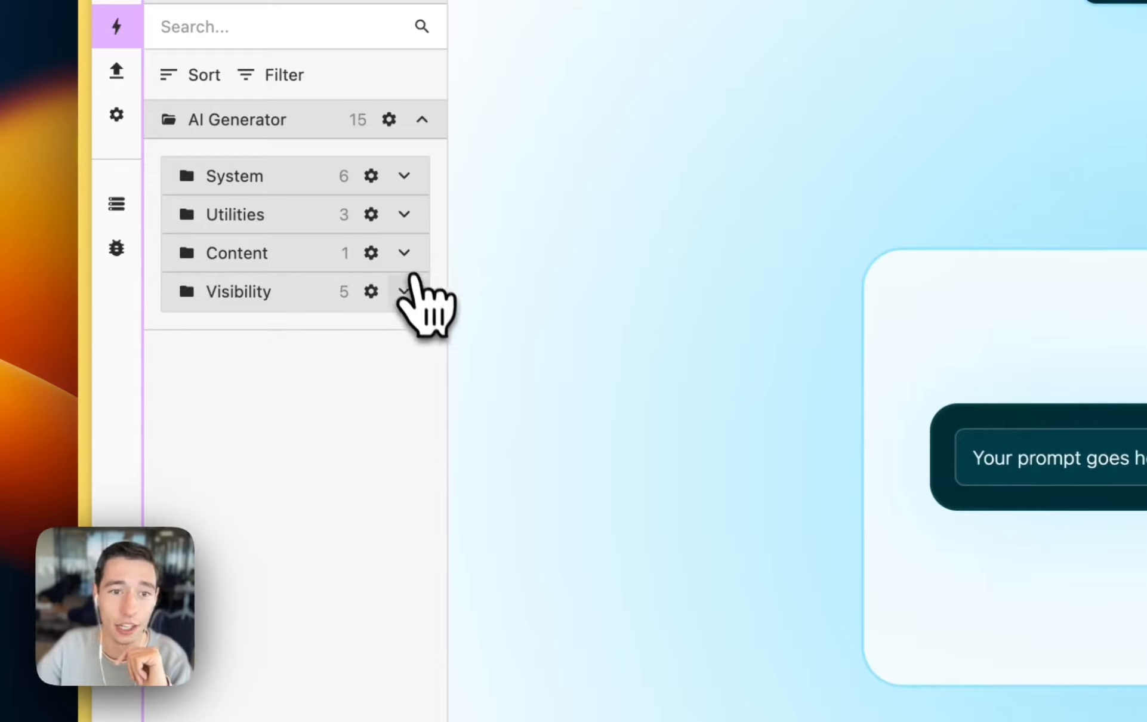
{"action": "left_click", "coordinate": [411, 292]}
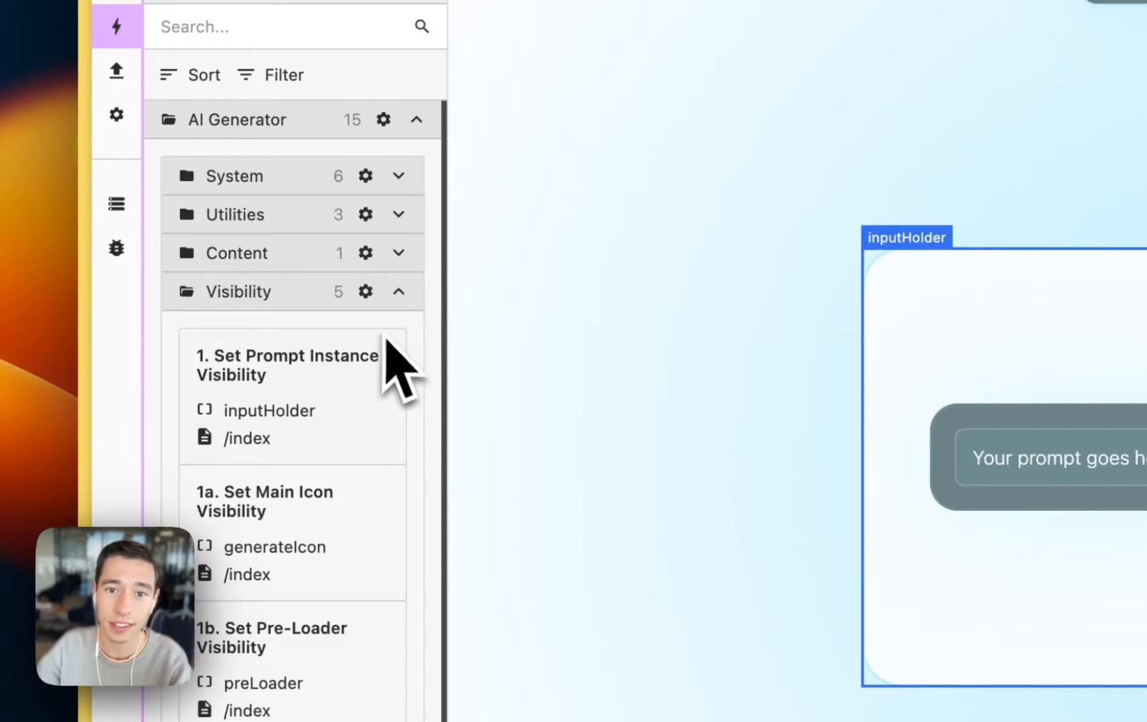